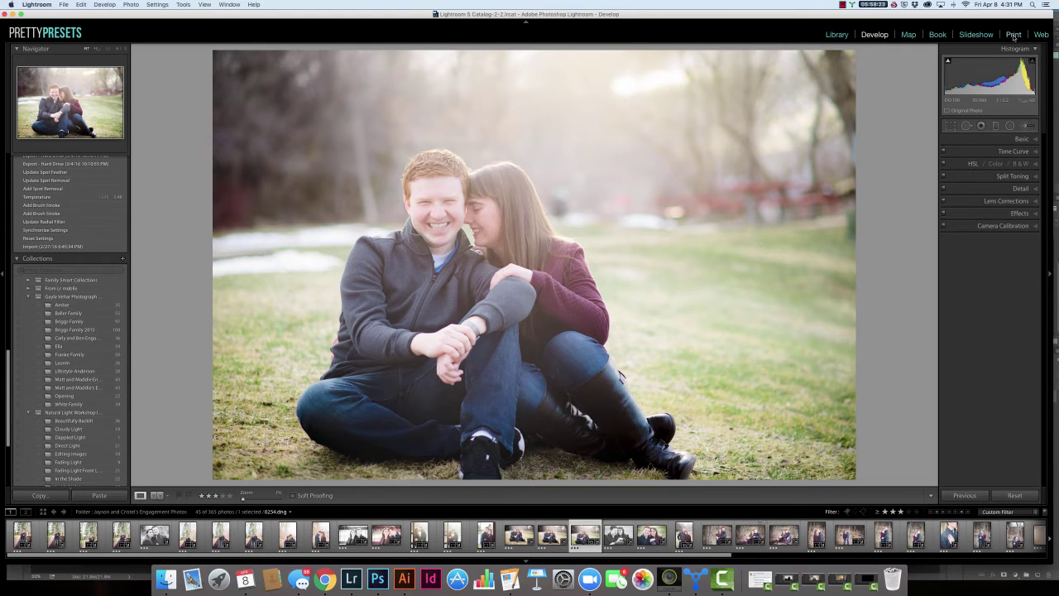
- Switch to the Print module and apply the Custom 4 Square layout template
{"action": "left_click", "coordinate": [1014, 35]}
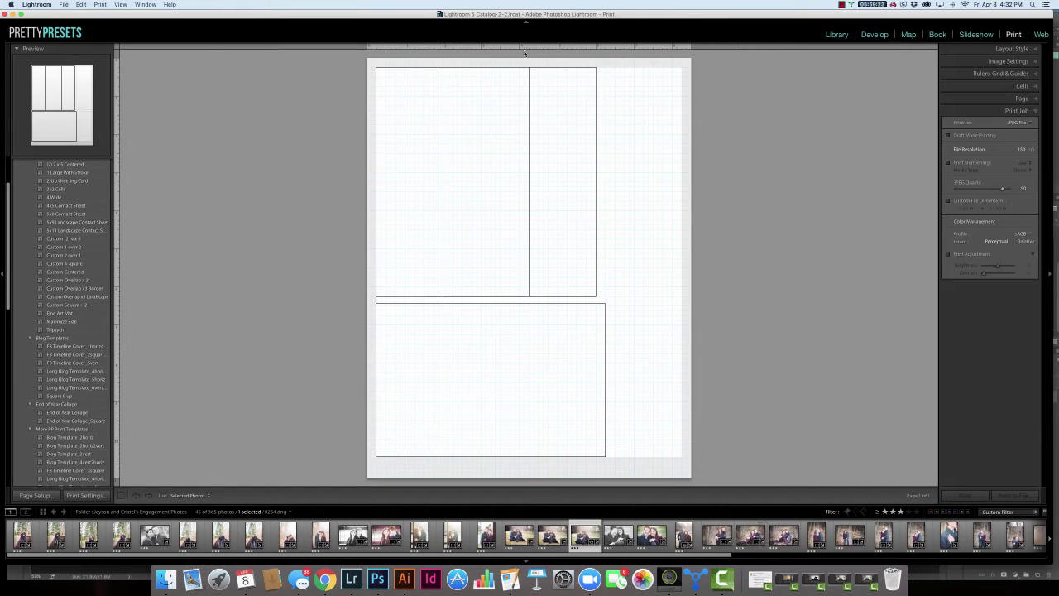
{"action": "scroll", "coordinate": [51, 225], "scroll_direction": "up", "scroll_amount": 4}
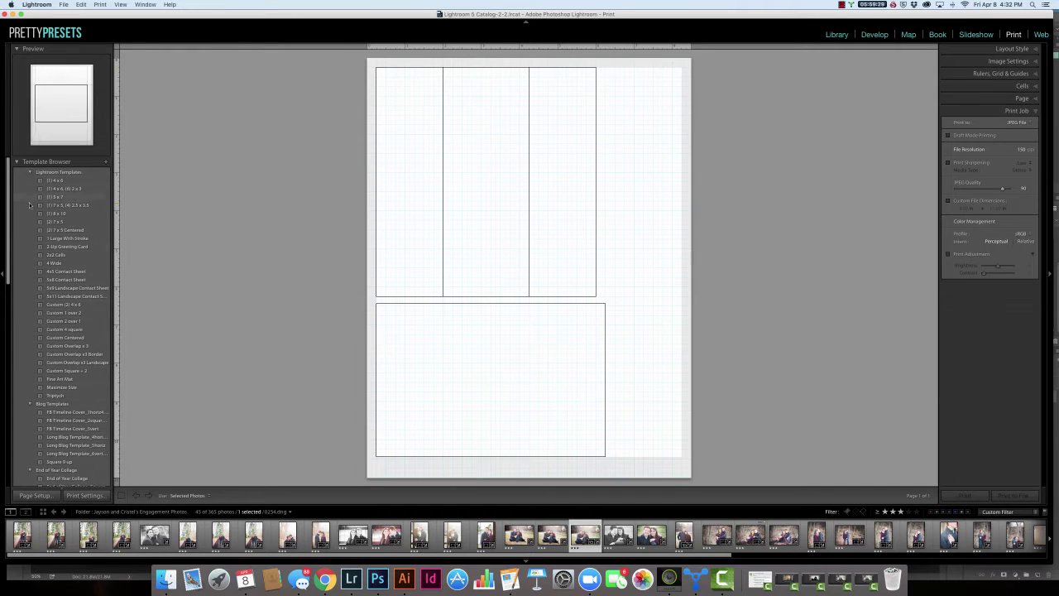
{"action": "scroll", "coordinate": [64, 250], "scroll_direction": "down", "scroll_amount": 3}
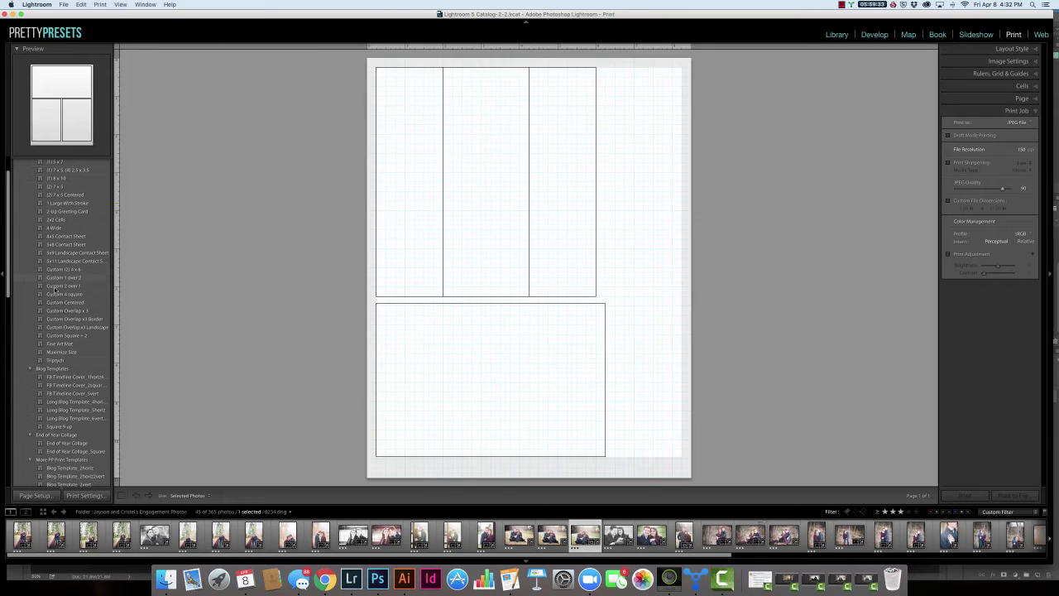
{"action": "left_click", "coordinate": [59, 332]}
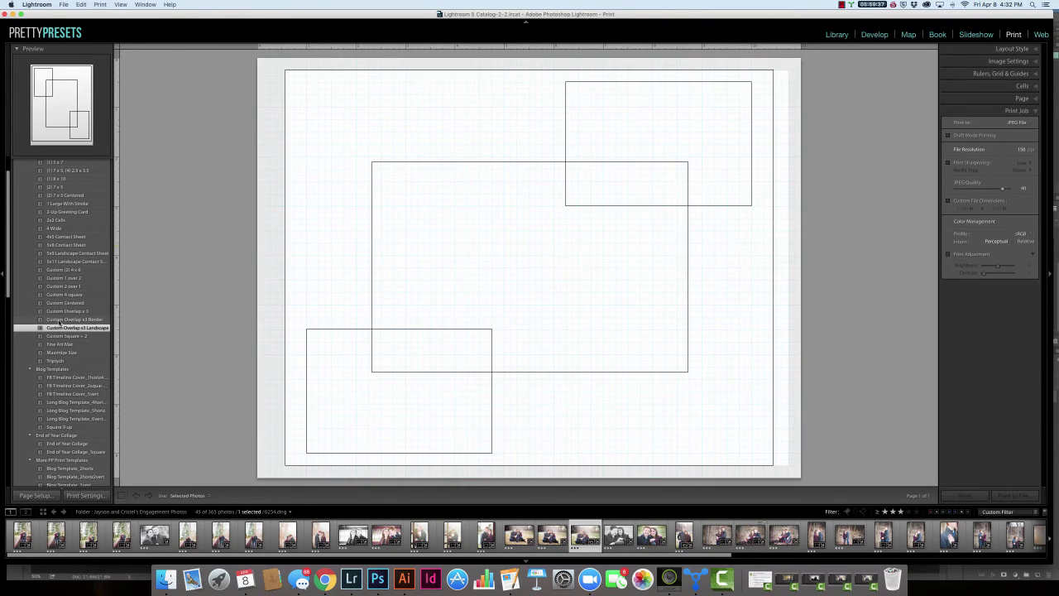
{"action": "left_click", "coordinate": [59, 294]}
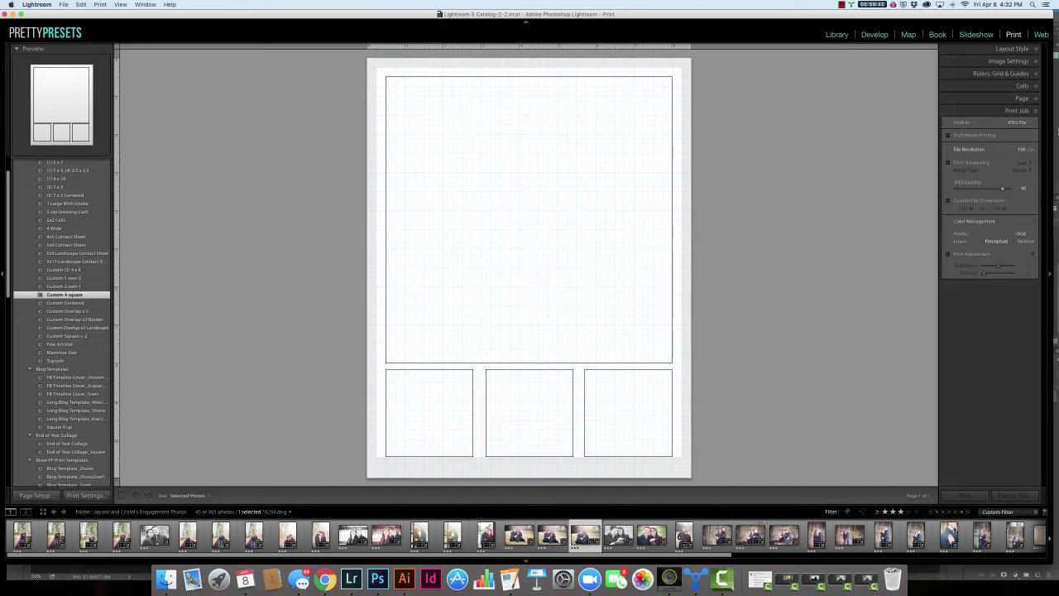
- Choose JPEG File as the print job's output and set the JPEG quality to 100
{"action": "left_click", "coordinate": [1035, 51]}
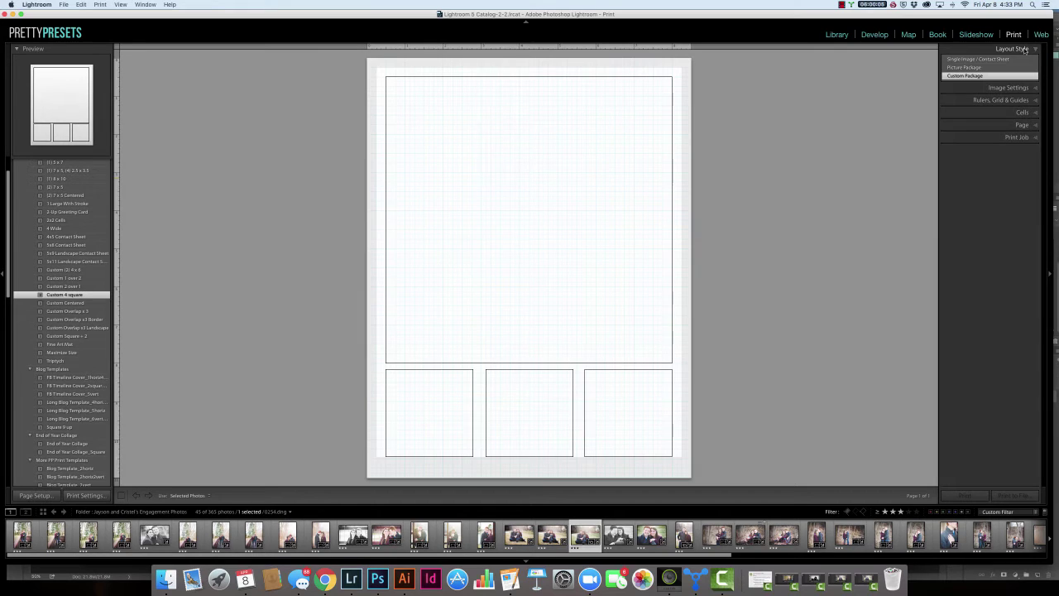
{"action": "left_click", "coordinate": [1036, 138]}
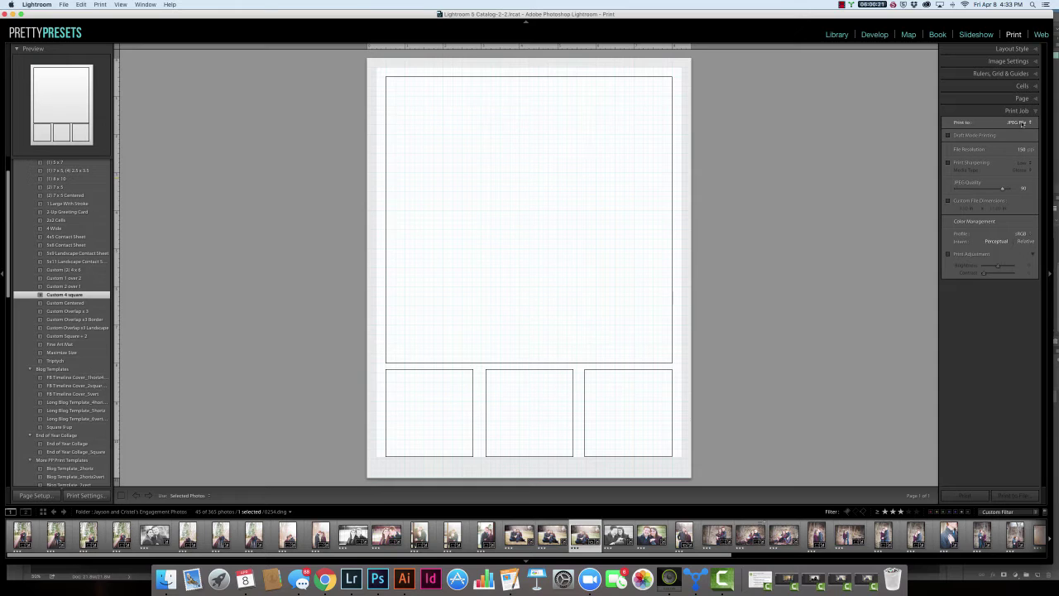
{"action": "left_click", "coordinate": [1021, 123]}
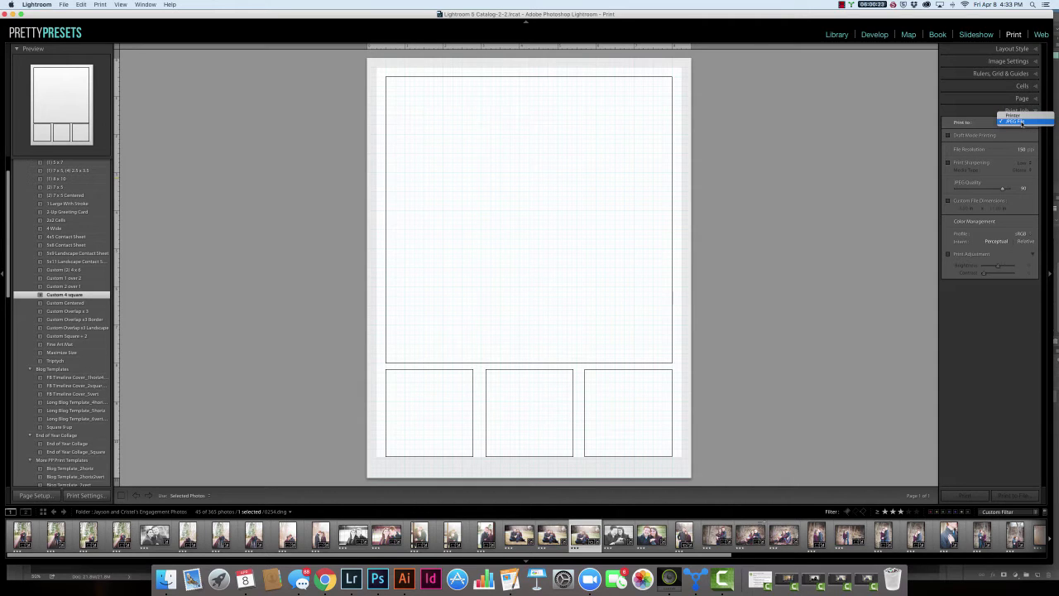
{"action": "left_click", "coordinate": [1023, 123]}
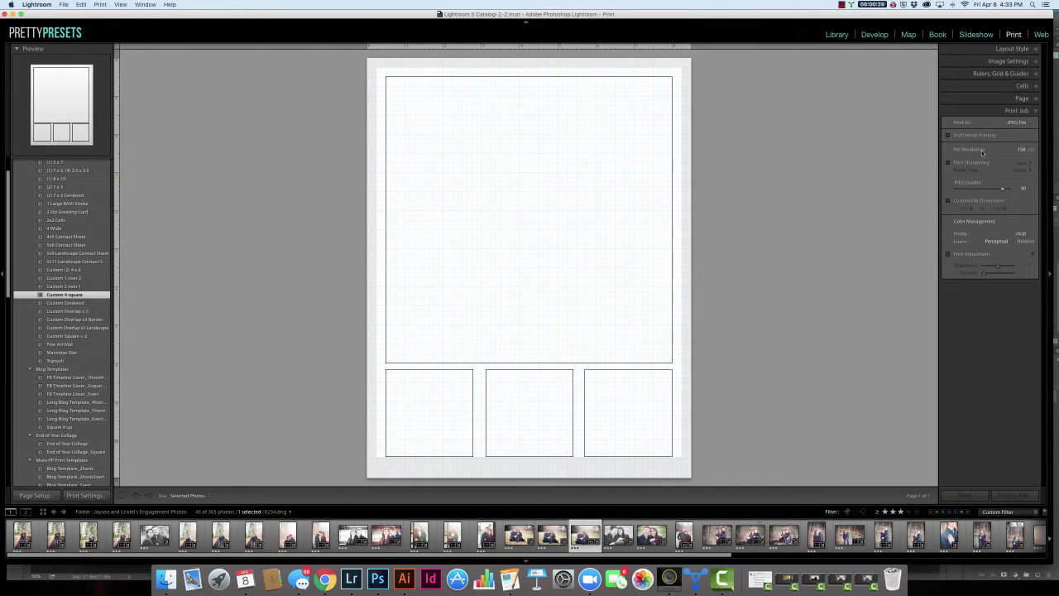
{"action": "left_click_drag", "start_coordinate": [1024, 152], "coordinate": [1021, 154]}
{"action": "left_click_drag", "start_coordinate": [1002, 190], "coordinate": [1011, 190]}
- Enable custom file dimensions for the print job and set them to 10 in wide by 20 in high
{"action": "left_click", "coordinate": [948, 201]}
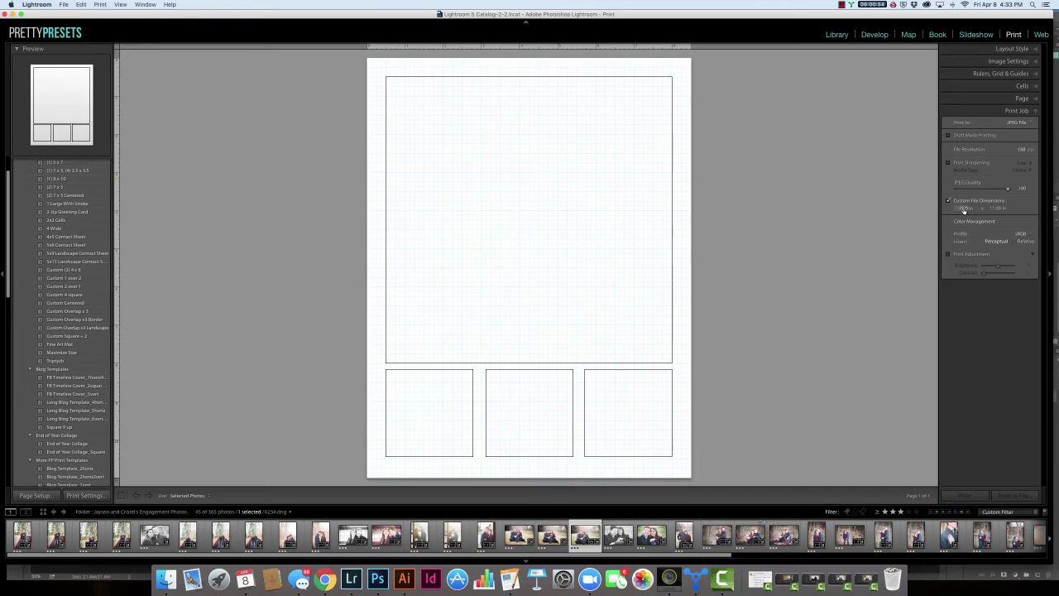
{"action": "left_click", "coordinate": [962, 208]}
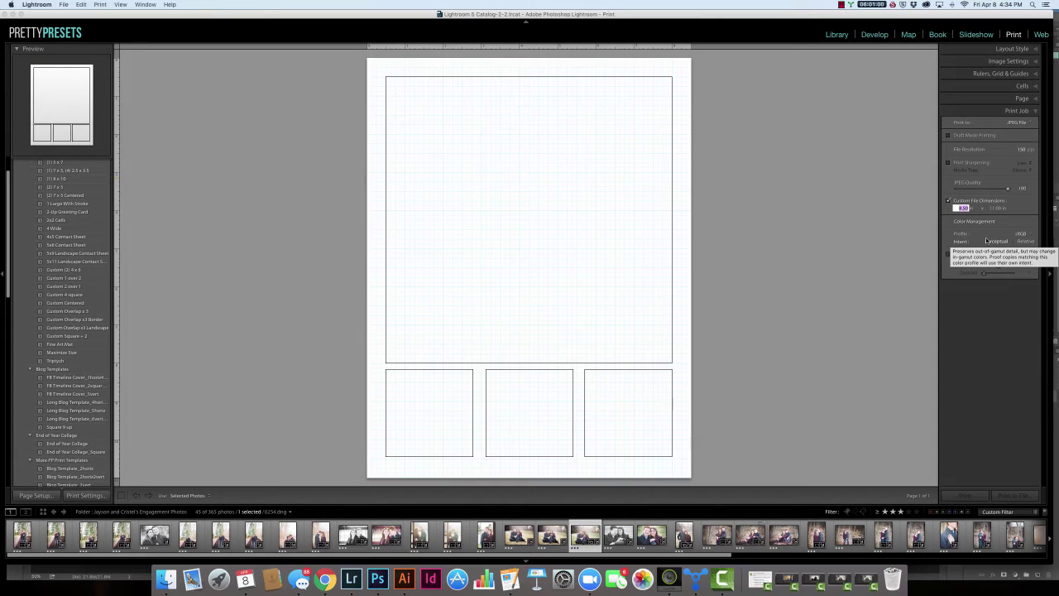
{"action": "type", "text": "10"}
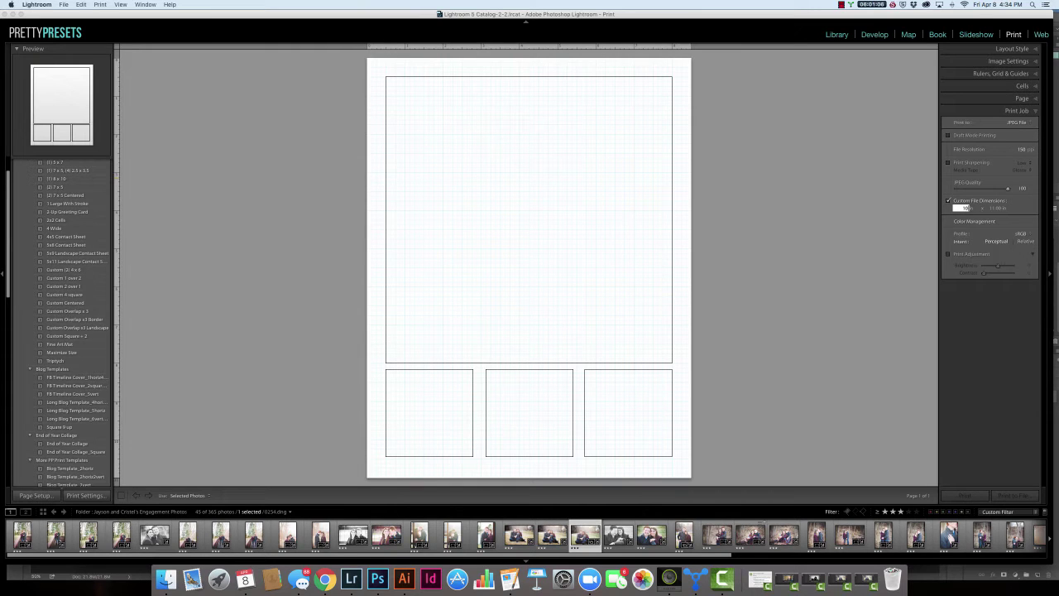
{"action": "left_click", "coordinate": [994, 209]}
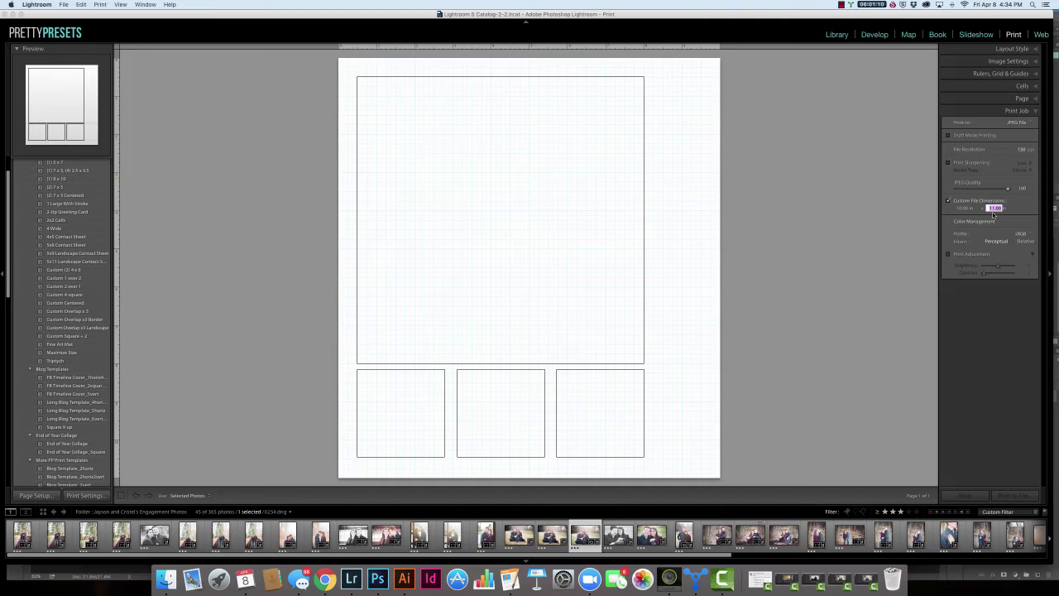
{"action": "type", "text": "12"}
{"action": "key", "text": "Tab"}
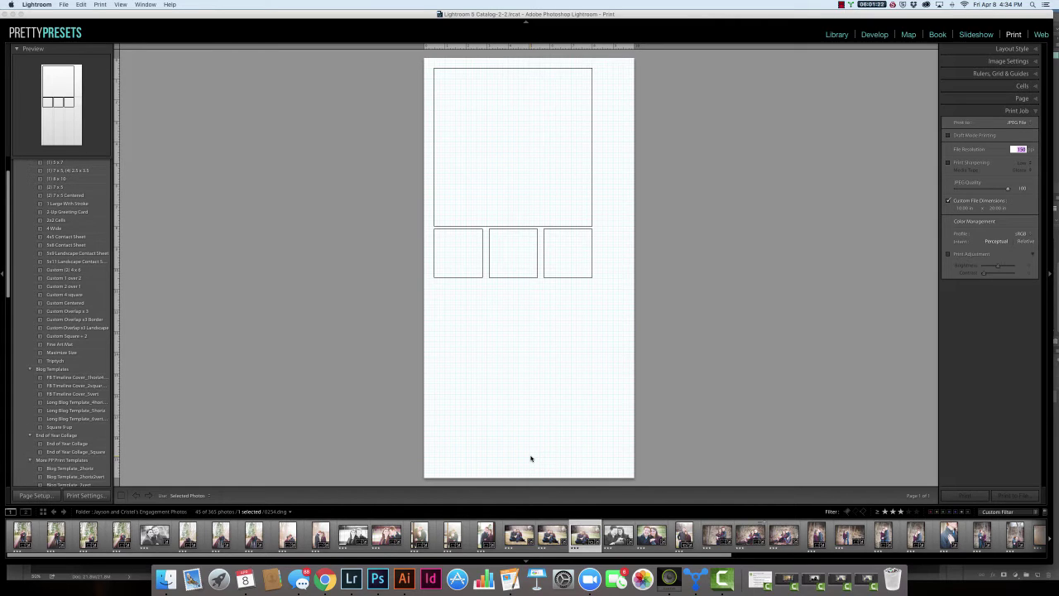
- Delete the large cell and all three small cells of the template to leave a blank page
{"action": "left_click", "coordinate": [561, 243]}
{"action": "key", "text": "Delete"}
{"action": "left_click", "coordinate": [520, 260]}
{"action": "key", "text": "Delete"}
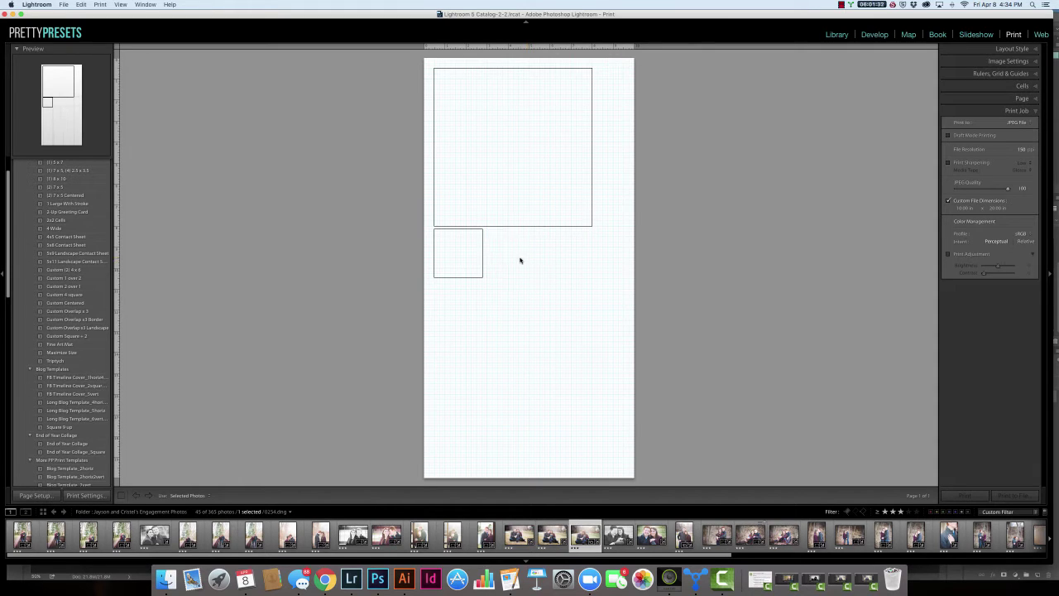
{"action": "left_click", "coordinate": [465, 260]}
{"action": "left_click", "coordinate": [539, 184]}
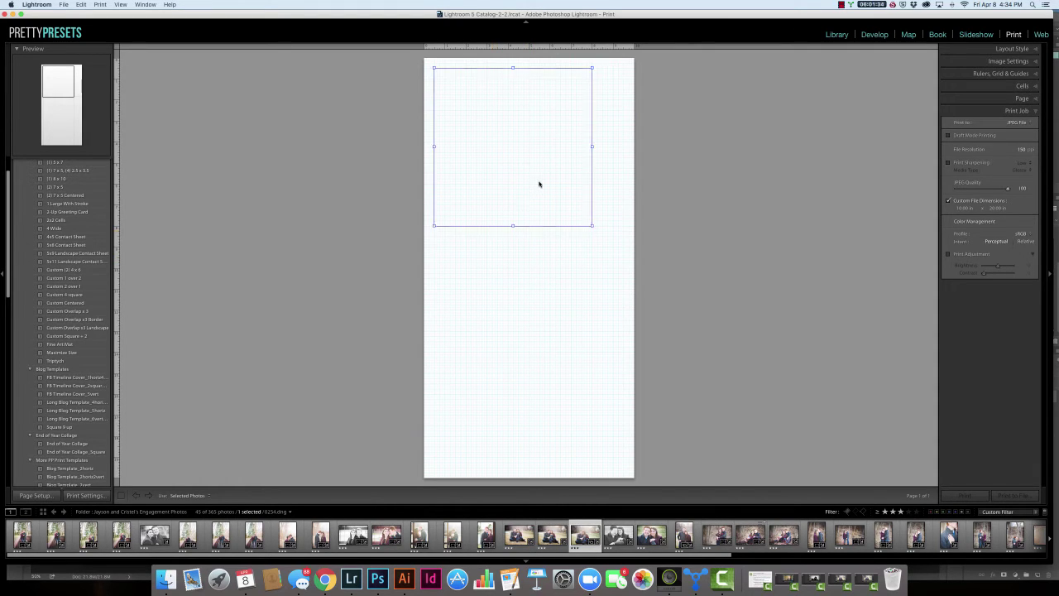
{"action": "key", "text": "Delete"}
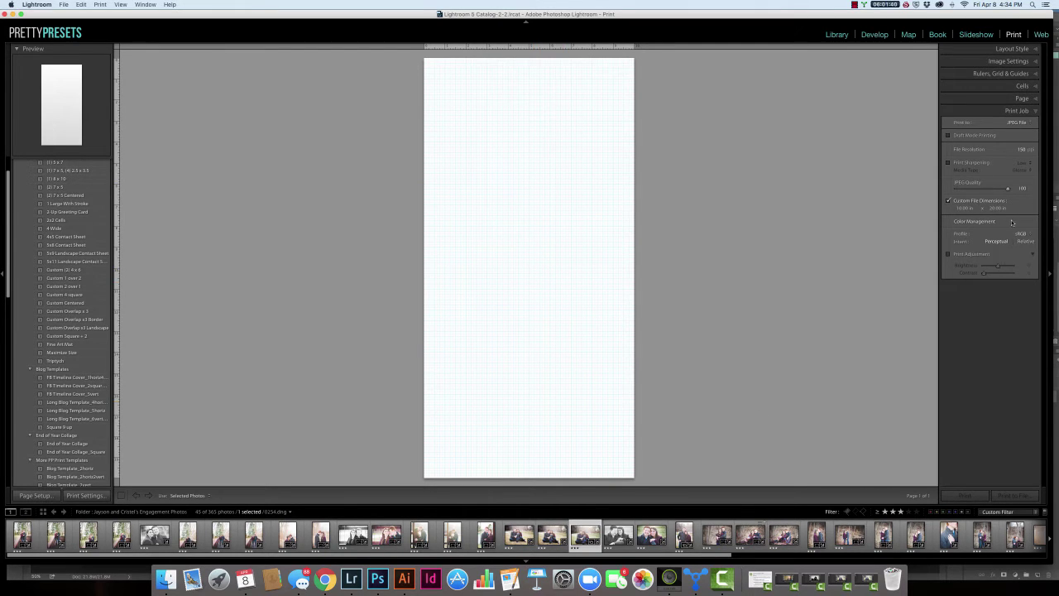
- Set the page layout's grid snap to Off
{"action": "left_click", "coordinate": [1036, 63]}
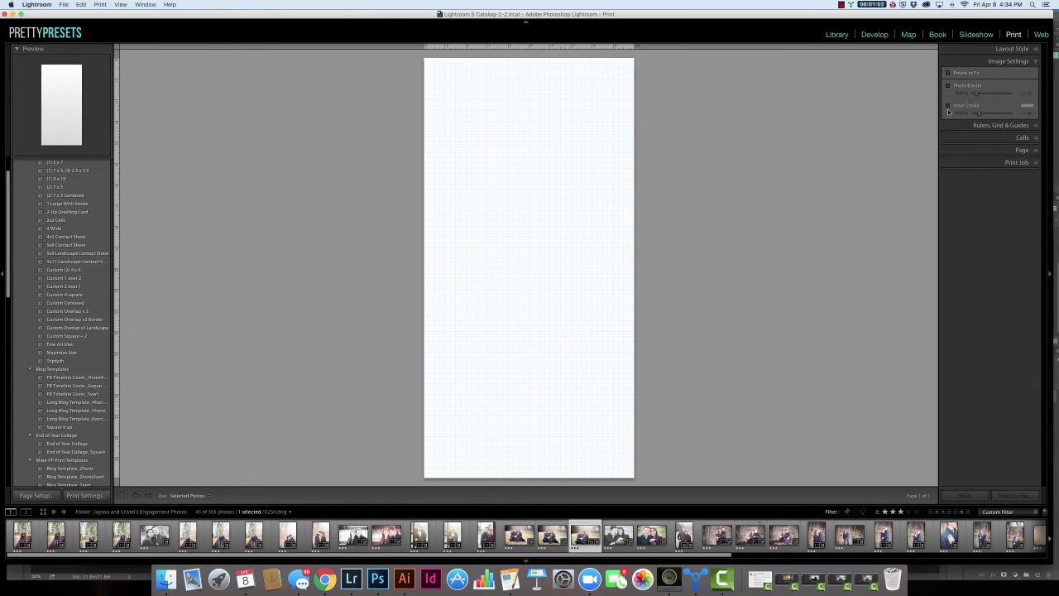
{"action": "left_click", "coordinate": [1036, 126]}
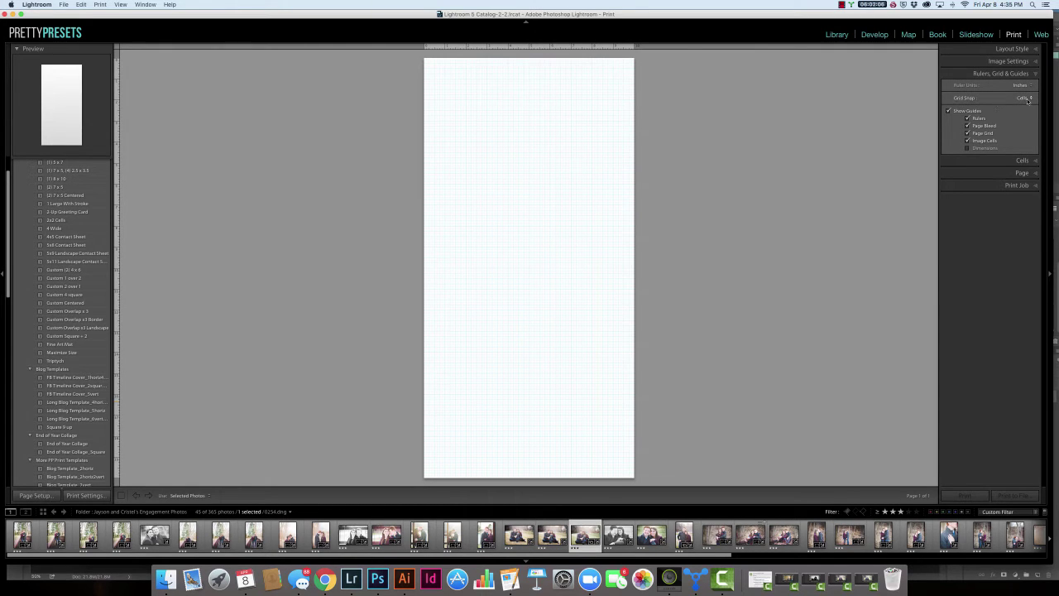
{"action": "left_click", "coordinate": [1027, 99]}
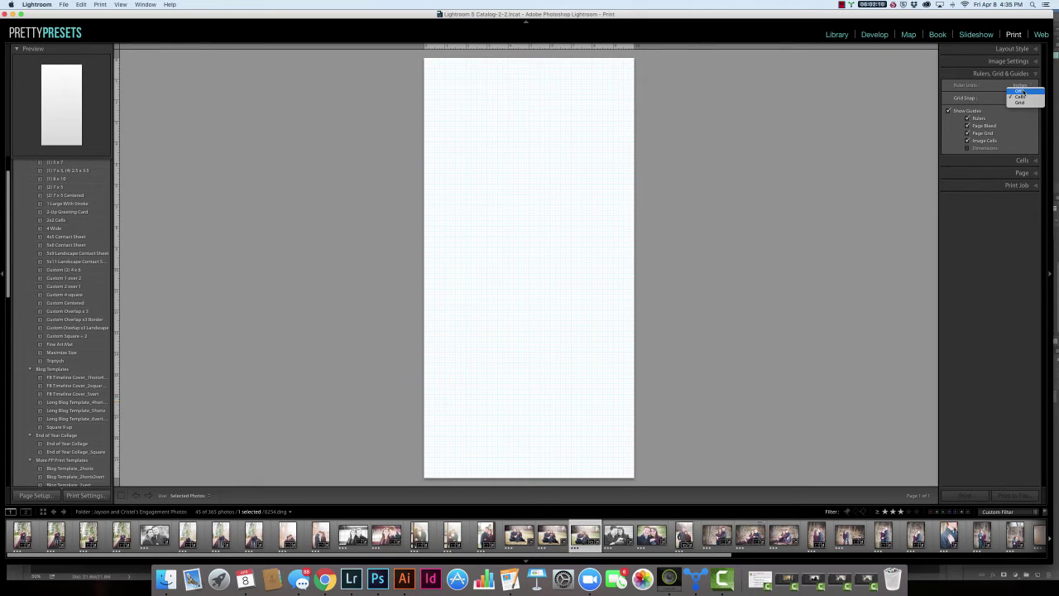
{"action": "left_click", "coordinate": [1021, 91]}
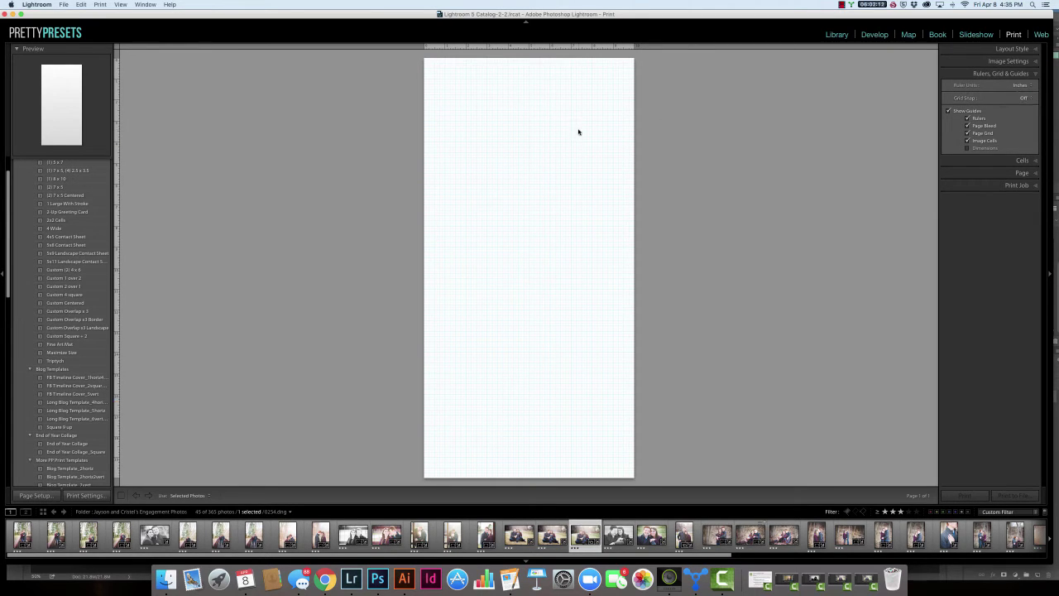
{"action": "left_click", "coordinate": [1024, 98]}
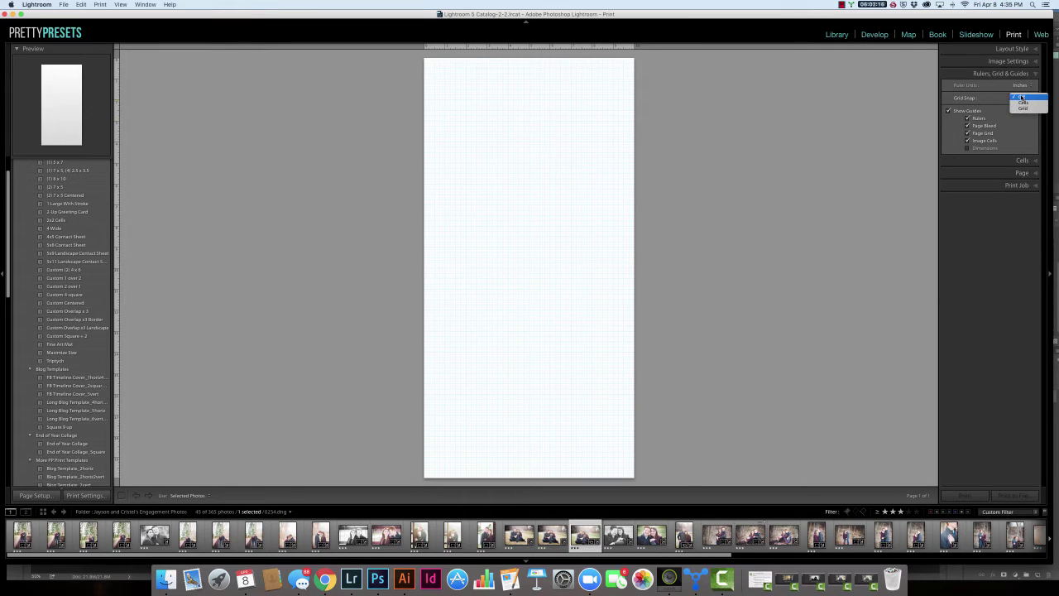
{"action": "left_click", "coordinate": [1022, 98]}
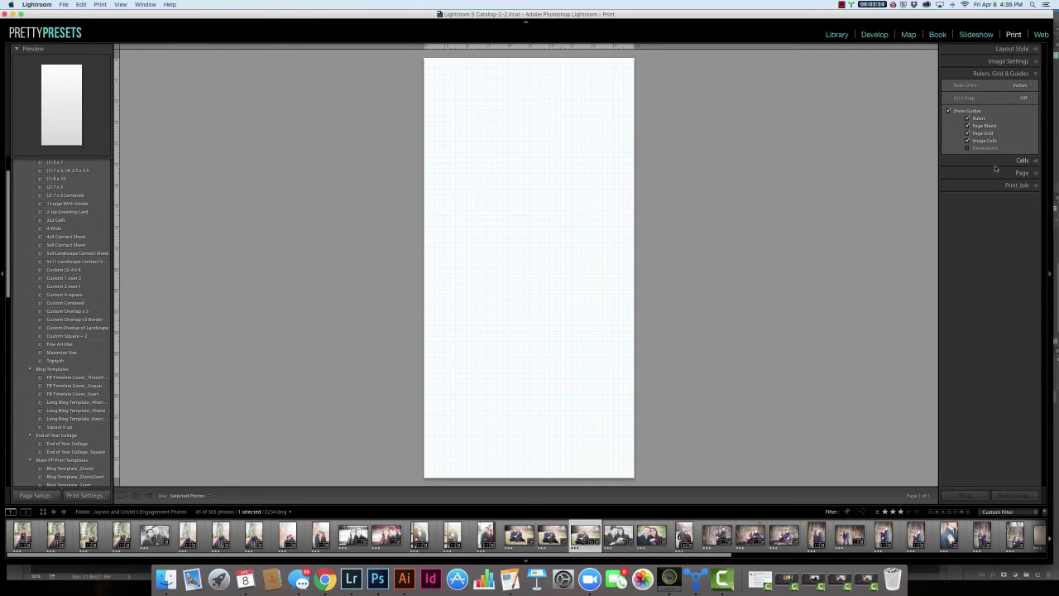
- Add a 4 x 6 cell to the page and enlarge it to the full page width, about 10 in wide and 6.6 in high
{"action": "left_click", "coordinate": [1037, 161]}
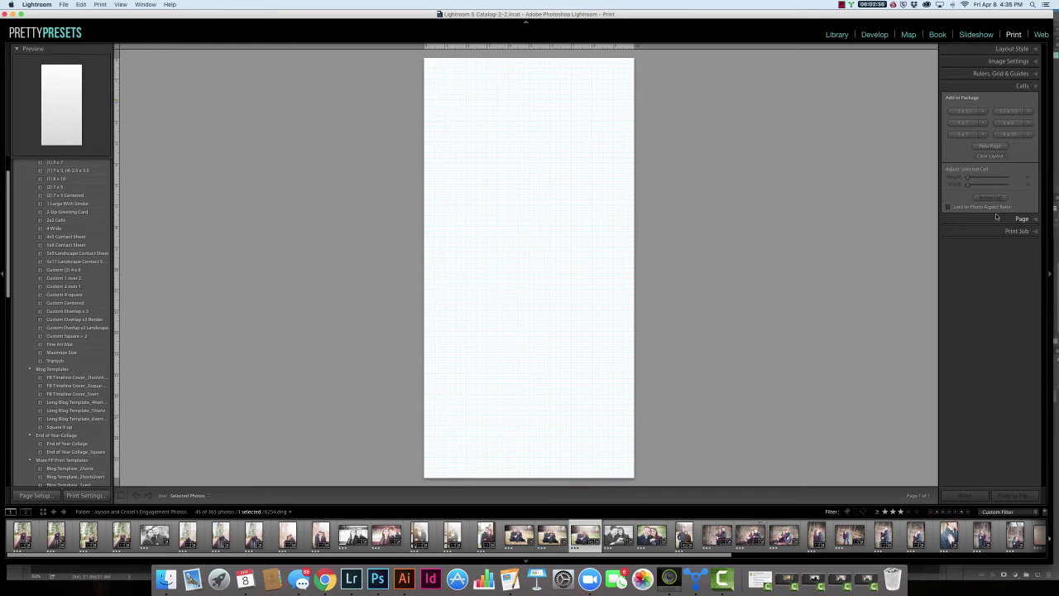
{"action": "left_click", "coordinate": [1038, 220]}
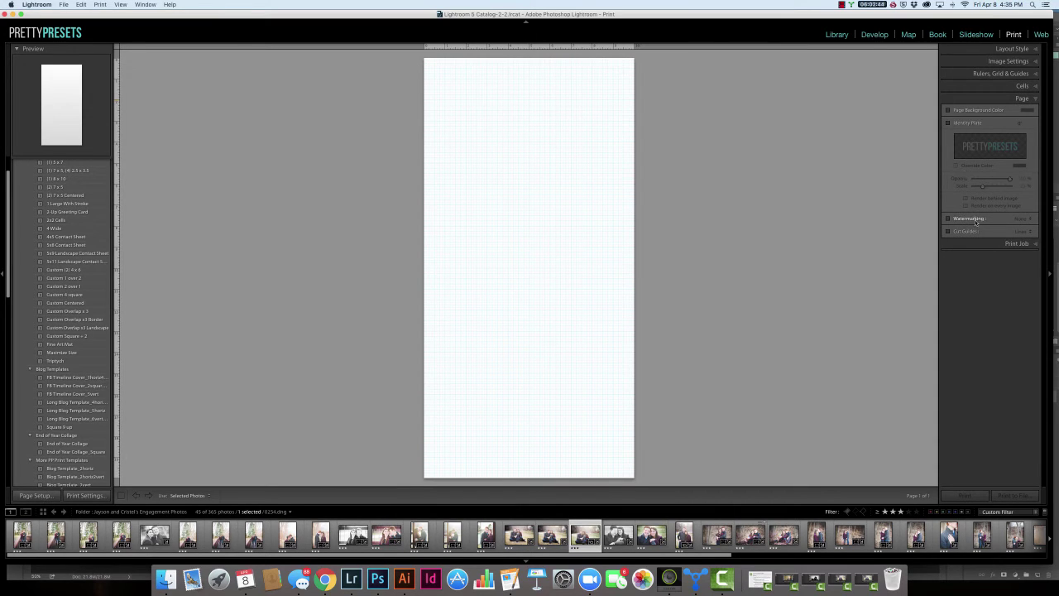
{"action": "left_click", "coordinate": [1035, 100]}
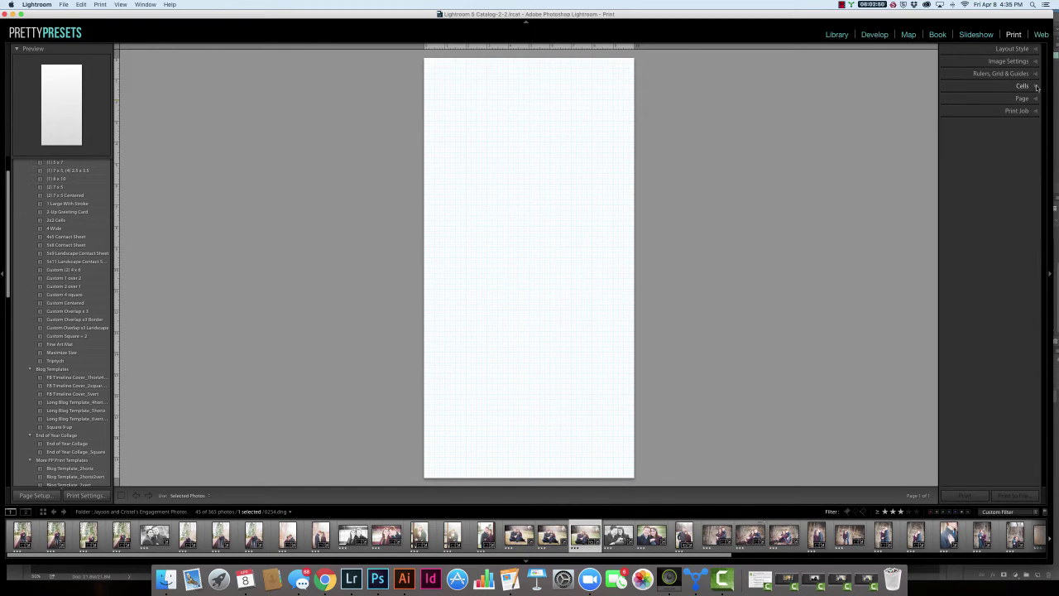
{"action": "left_click", "coordinate": [1035, 86]}
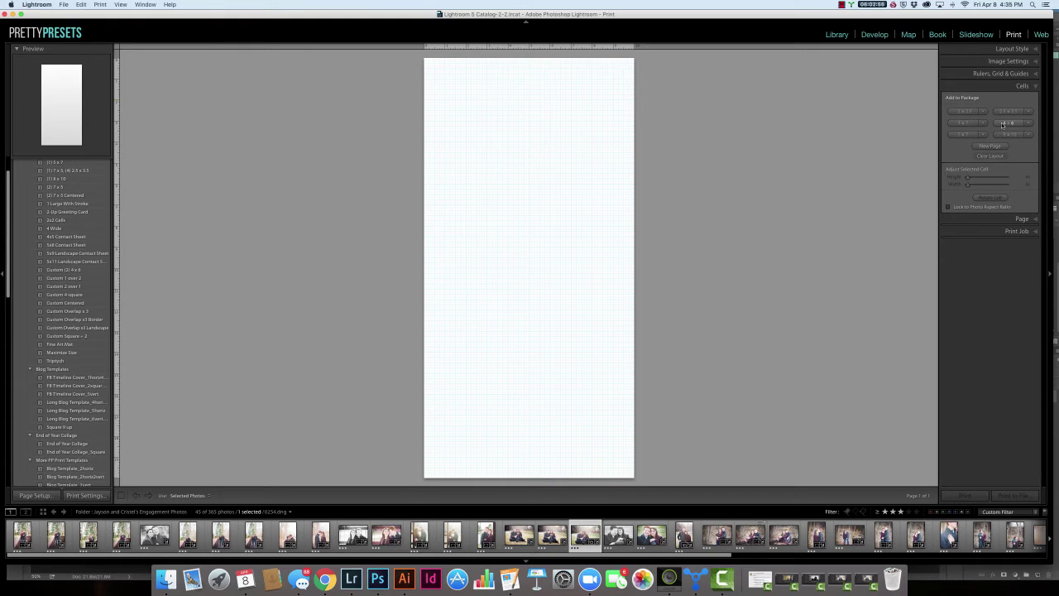
{"action": "left_click", "coordinate": [1003, 124]}
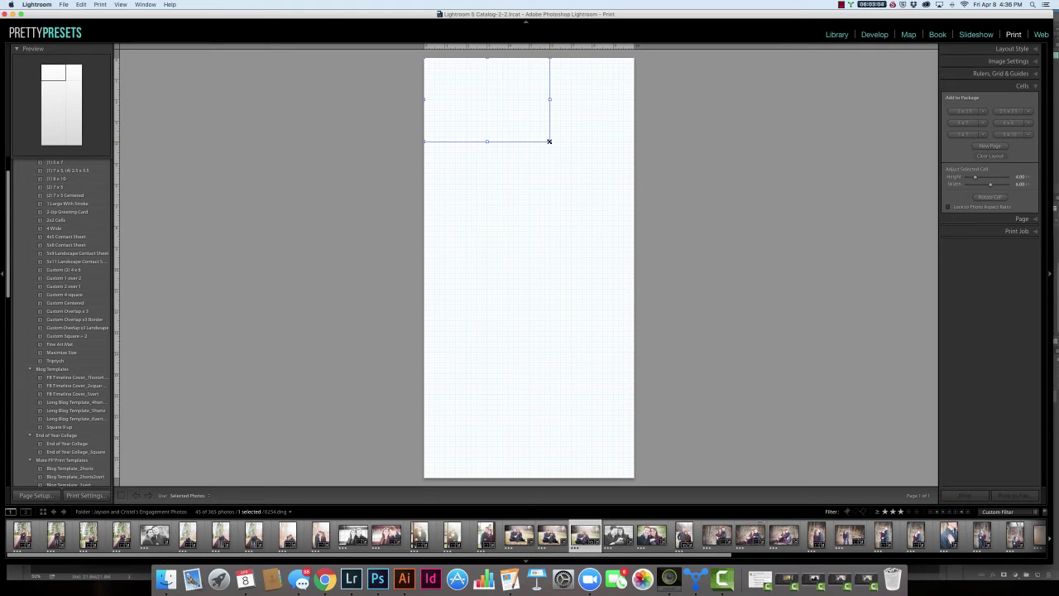
{"action": "left_click_drag", "start_coordinate": [549, 142], "coordinate": [634, 196]}
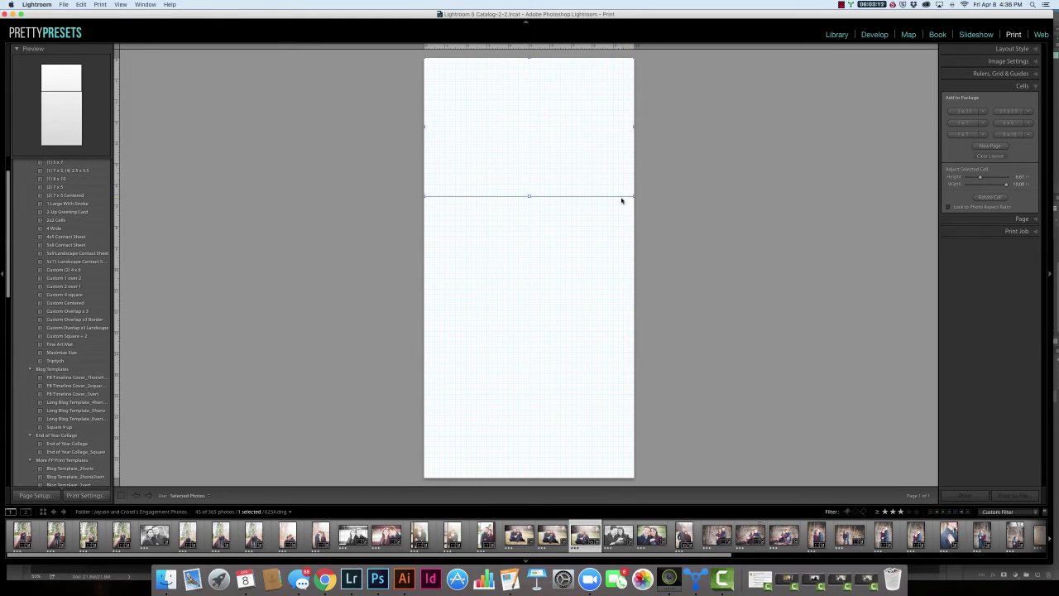
{"action": "left_click", "coordinate": [1007, 124]}
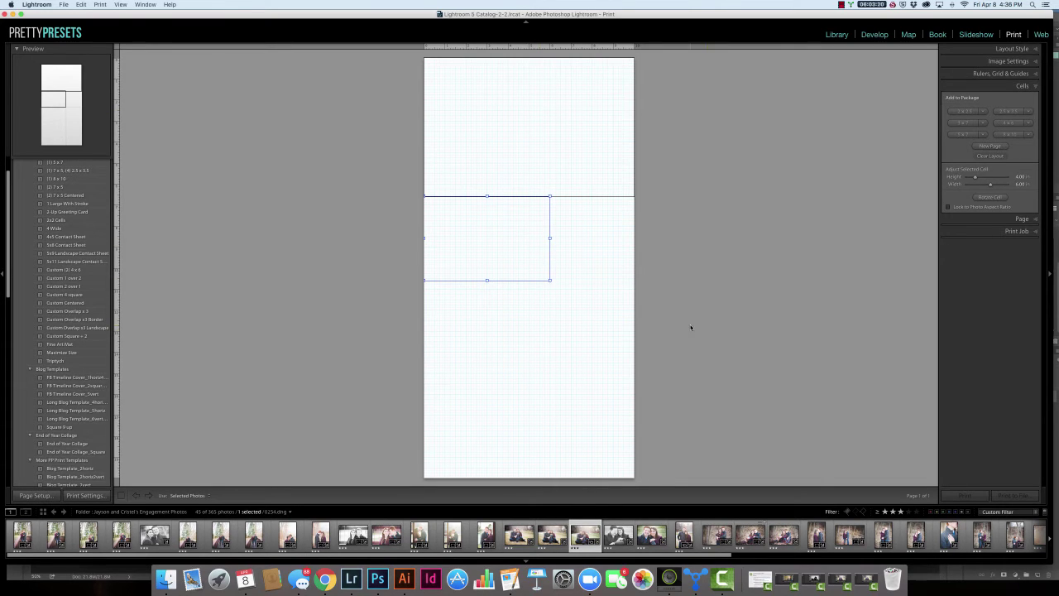
{"action": "key", "text": "Delete"}
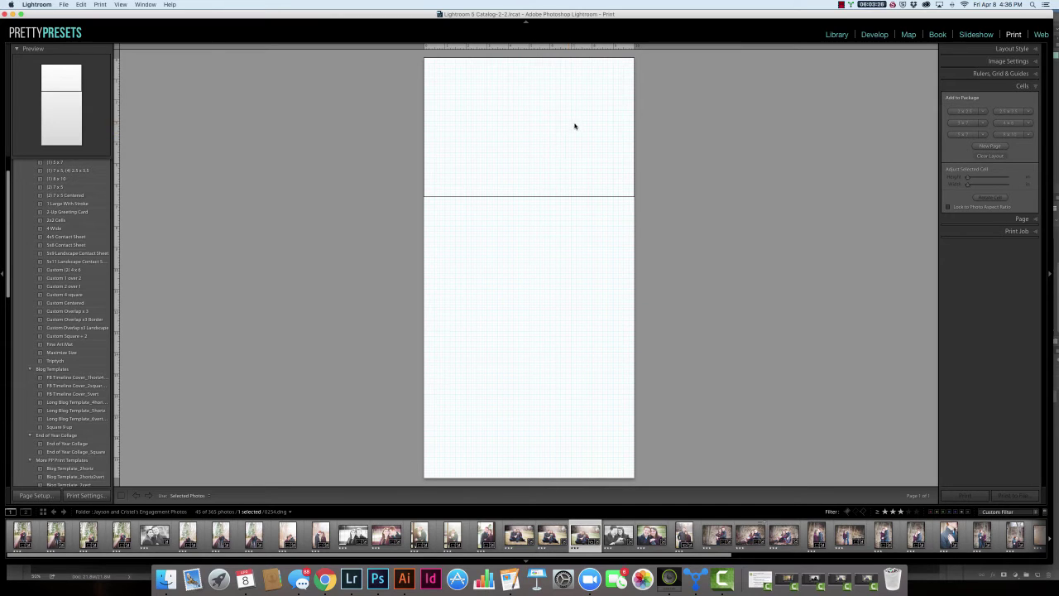
{"action": "key", "text": "super+z"}
- Duplicate the full-width cell twice down the page to stack three cells, and extend the middle cell to about 6.8 in high
{"action": "left_click_drag", "start_coordinate": [572, 188], "coordinate": [566, 266]}
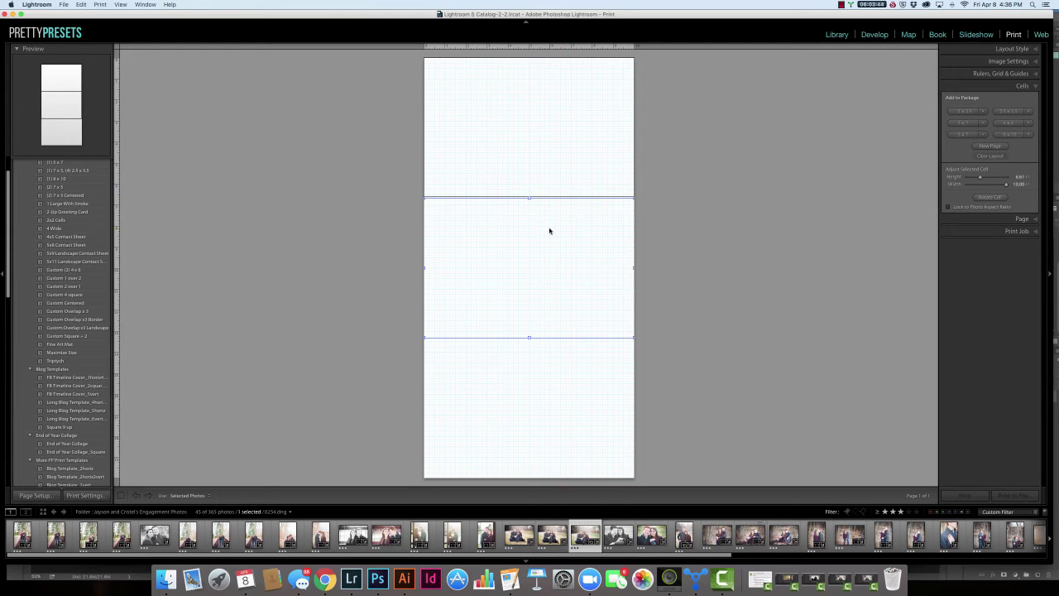
{"action": "left_click", "coordinate": [551, 371]}
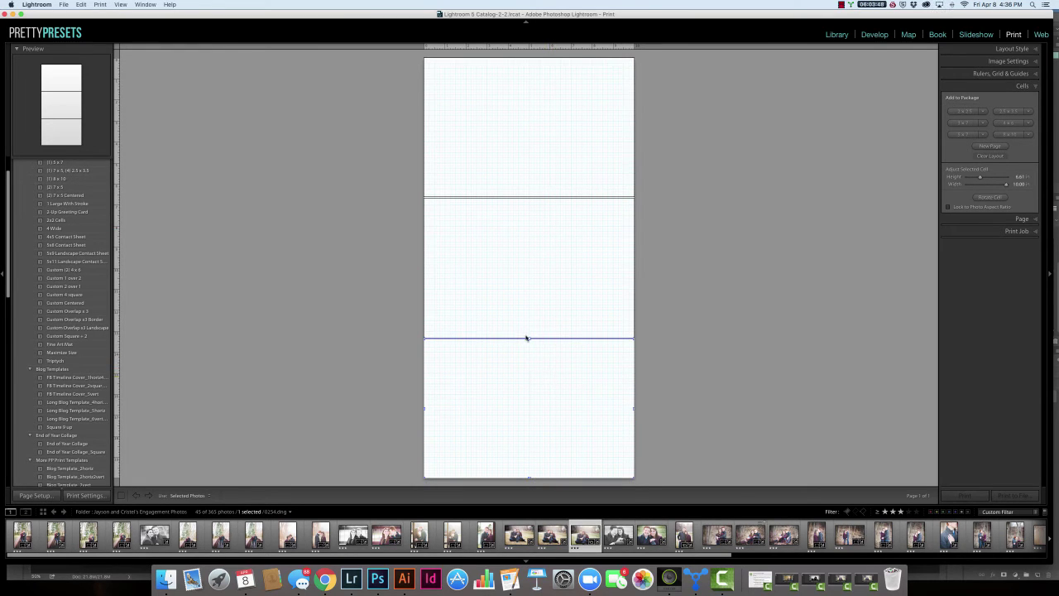
{"action": "left_click_drag", "start_coordinate": [527, 338], "coordinate": [528, 341]}
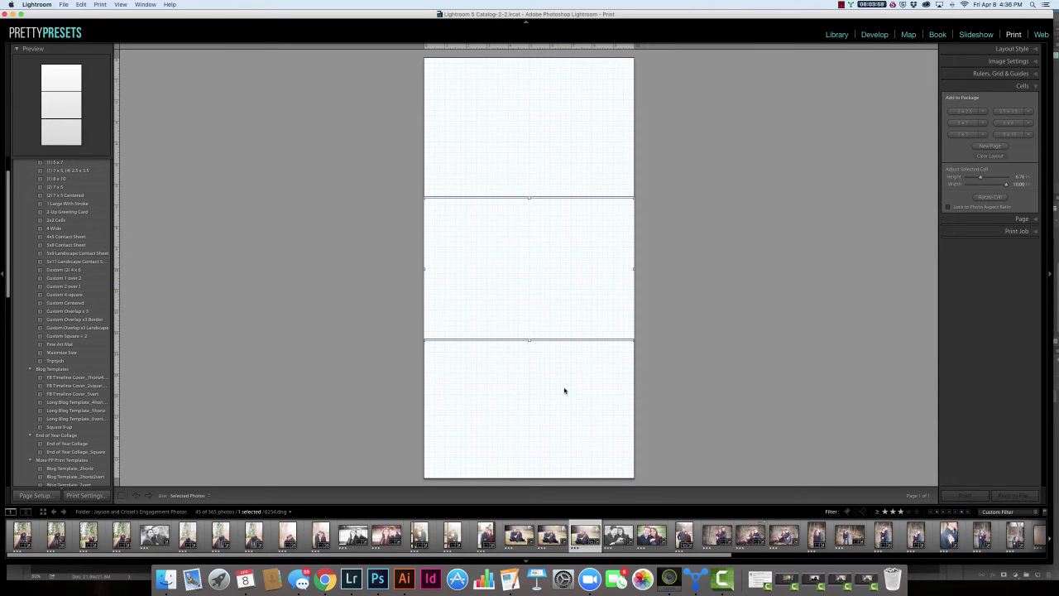
- Resize the bottom cell to half the page width, about 4.96 in wide and 6.43 in high, leaving a thin gap above it
{"action": "left_click_drag", "start_coordinate": [633, 403], "coordinate": [527, 401]}
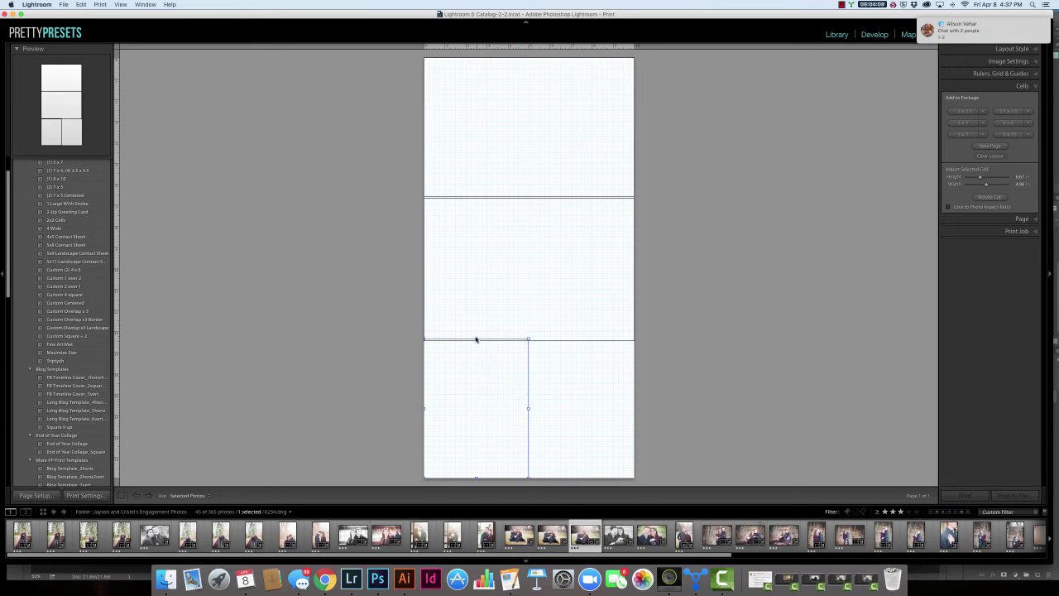
{"action": "left_click_drag", "start_coordinate": [476, 338], "coordinate": [476, 342]}
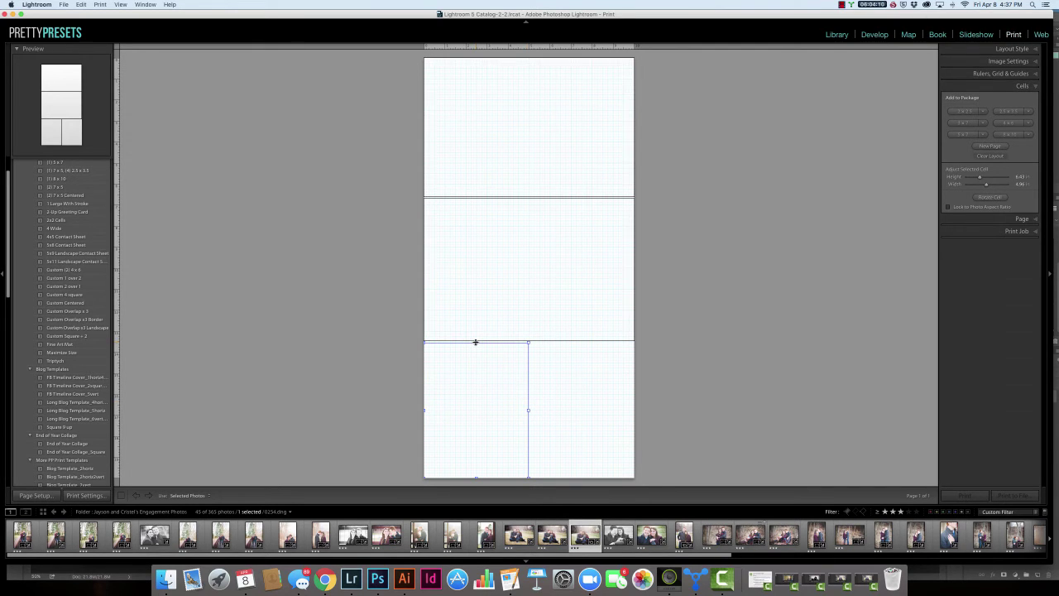
{"action": "left_click", "coordinate": [563, 372]}
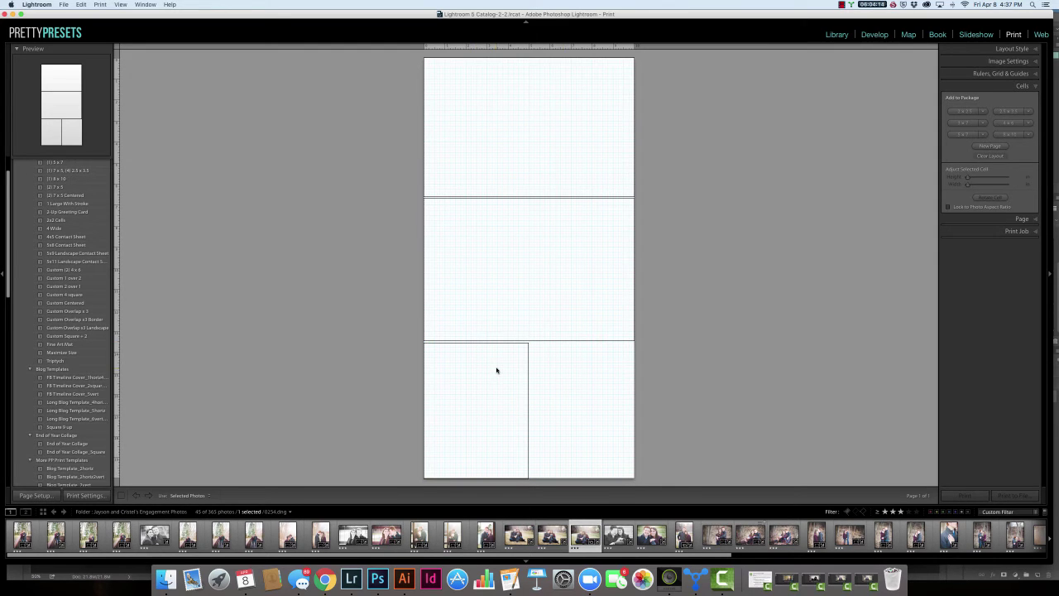
- Duplicate the half-width cell into the empty space beside it and narrow the original to about 4.94 in wide
{"action": "left_click_drag", "start_coordinate": [487, 369], "coordinate": [596, 373]}
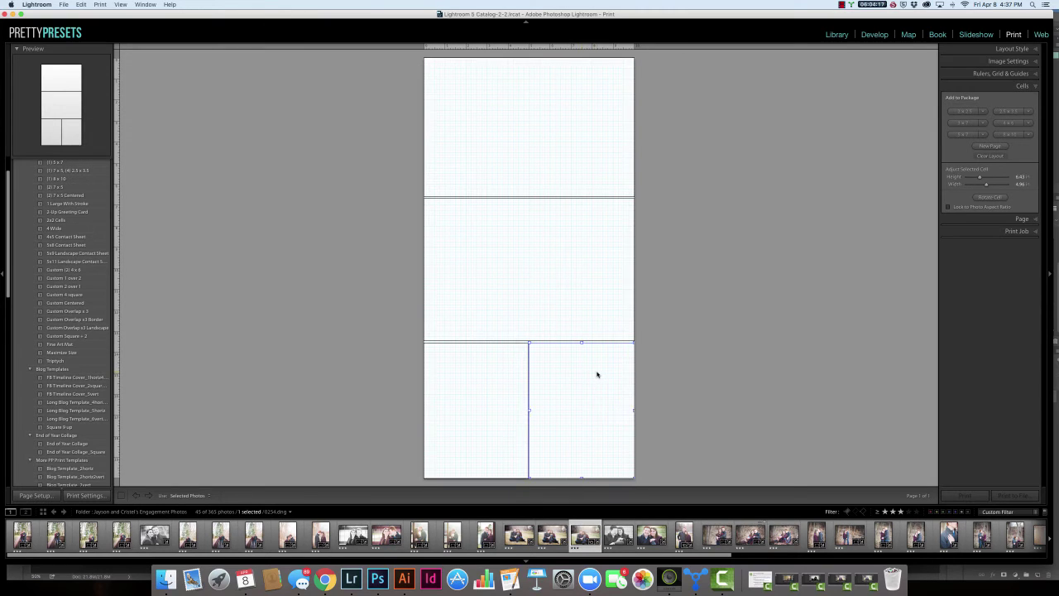
{"action": "left_click", "coordinate": [520, 409]}
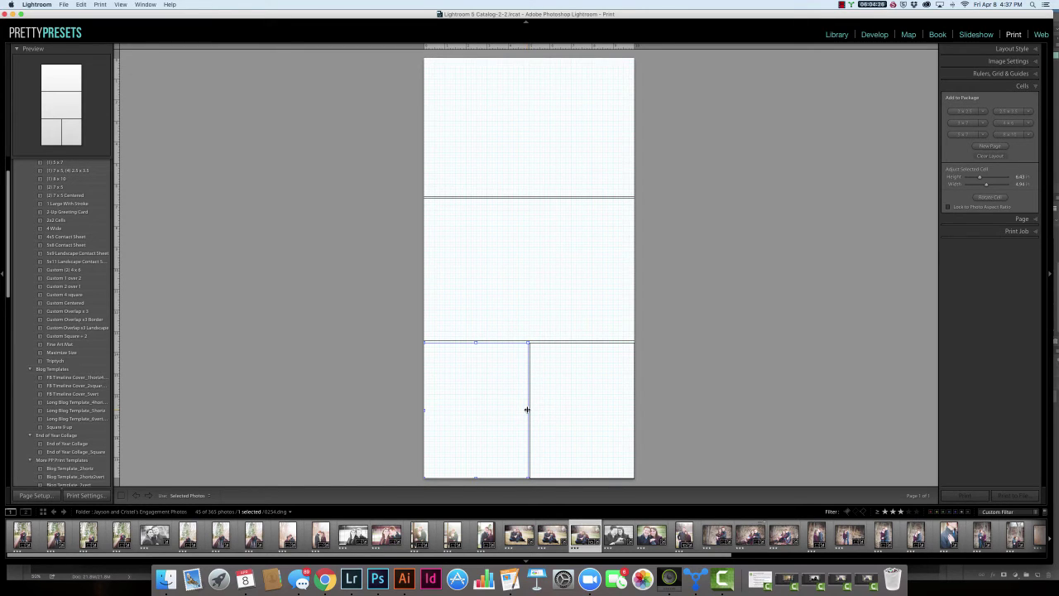
{"action": "left_click", "coordinate": [706, 390]}
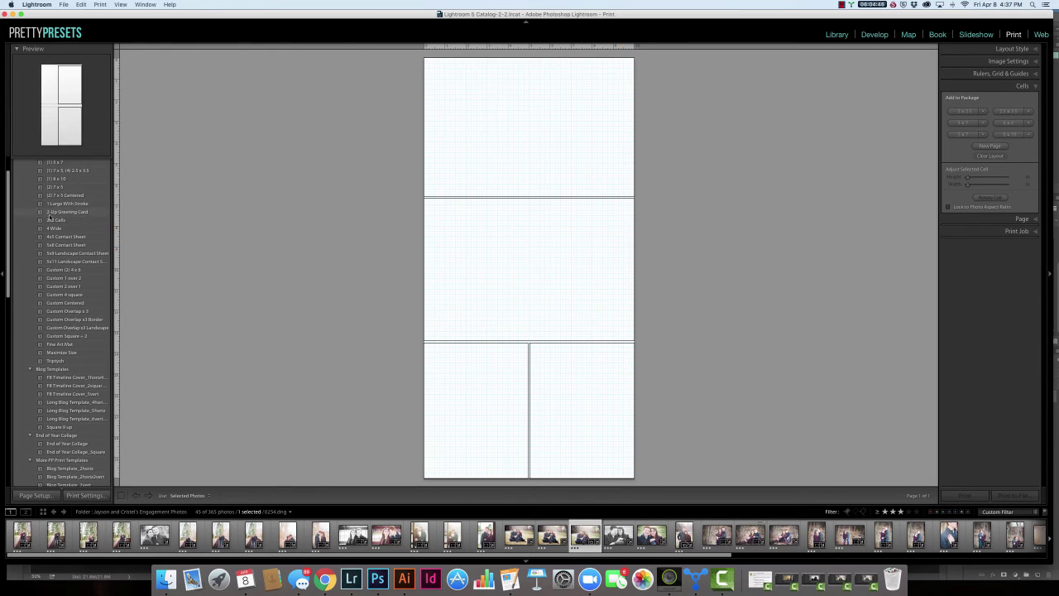
- Save the layout as a new template named Blog Board 1 in the User Templates folder and locate it in the template list
{"action": "scroll", "coordinate": [67, 218], "scroll_direction": "up", "scroll_amount": 3}
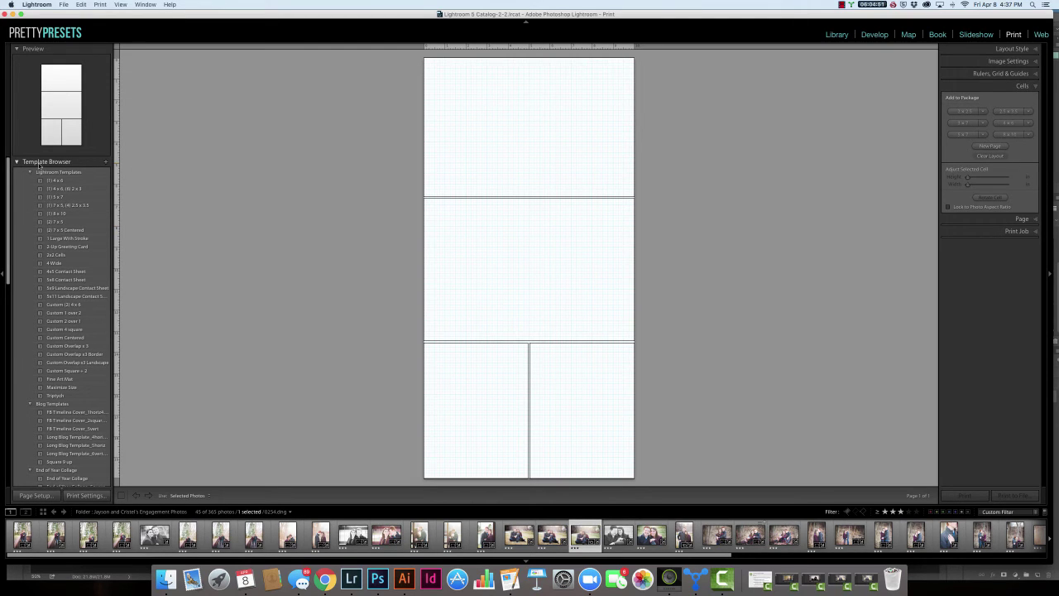
{"action": "left_click", "coordinate": [105, 162]}
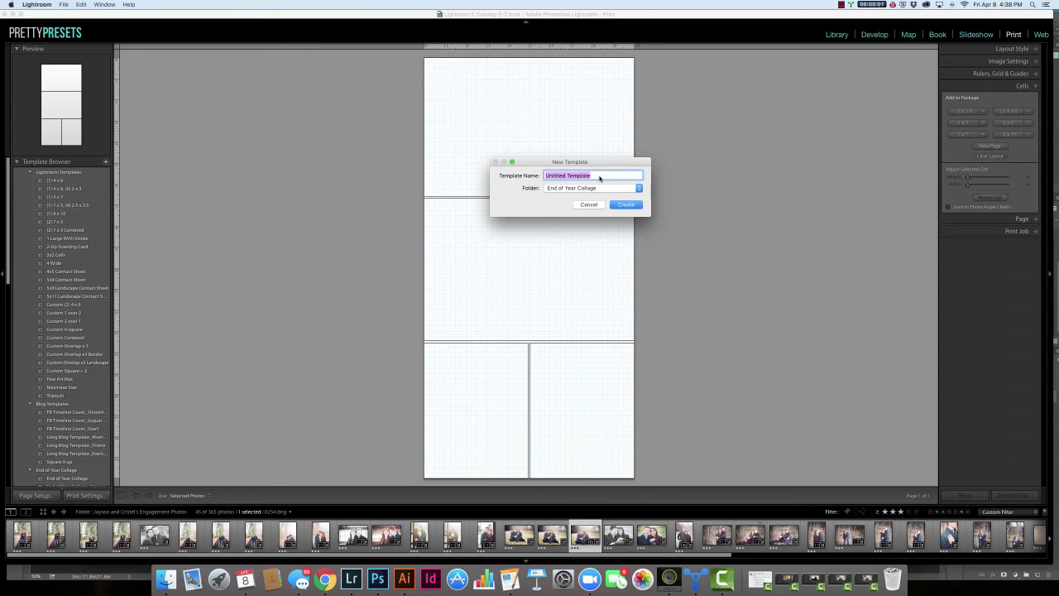
{"action": "type", "text": "A"}
{"action": "type", "text": "Blog"}
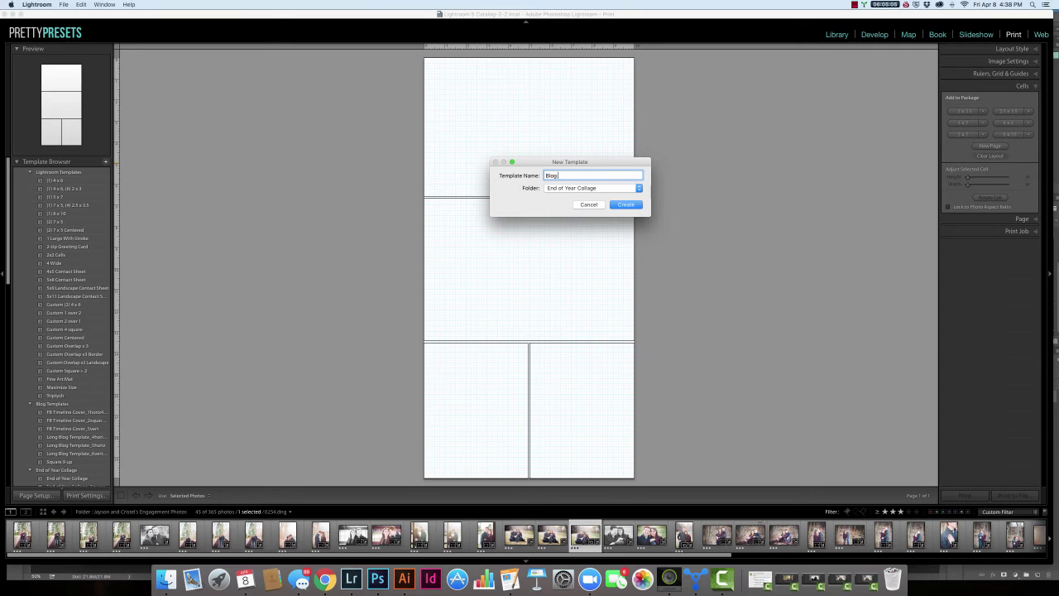
{"action": "type", "text": " Board 1"}
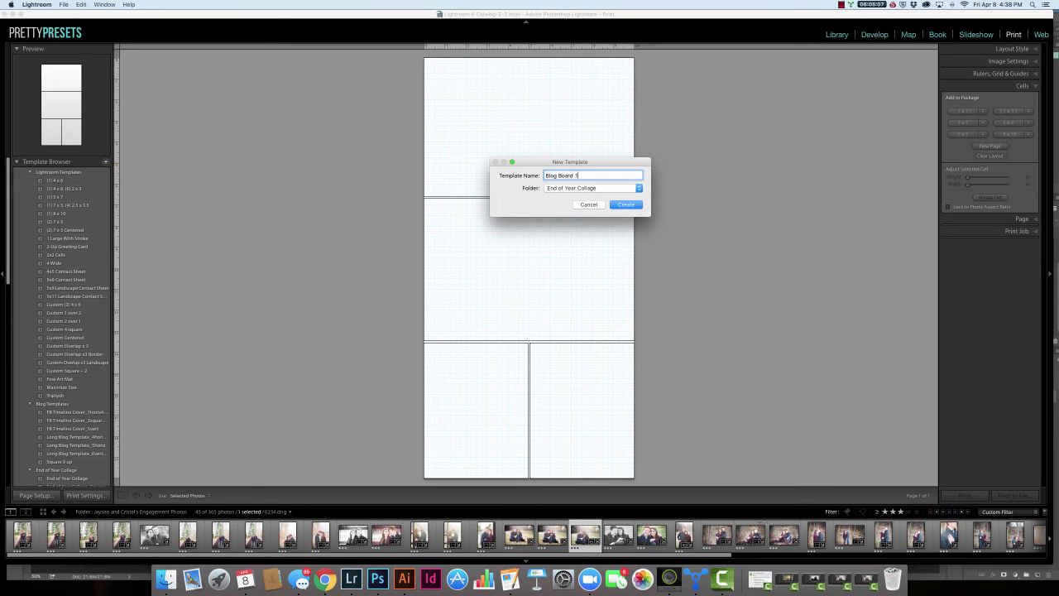
{"action": "left_click", "coordinate": [604, 189]}
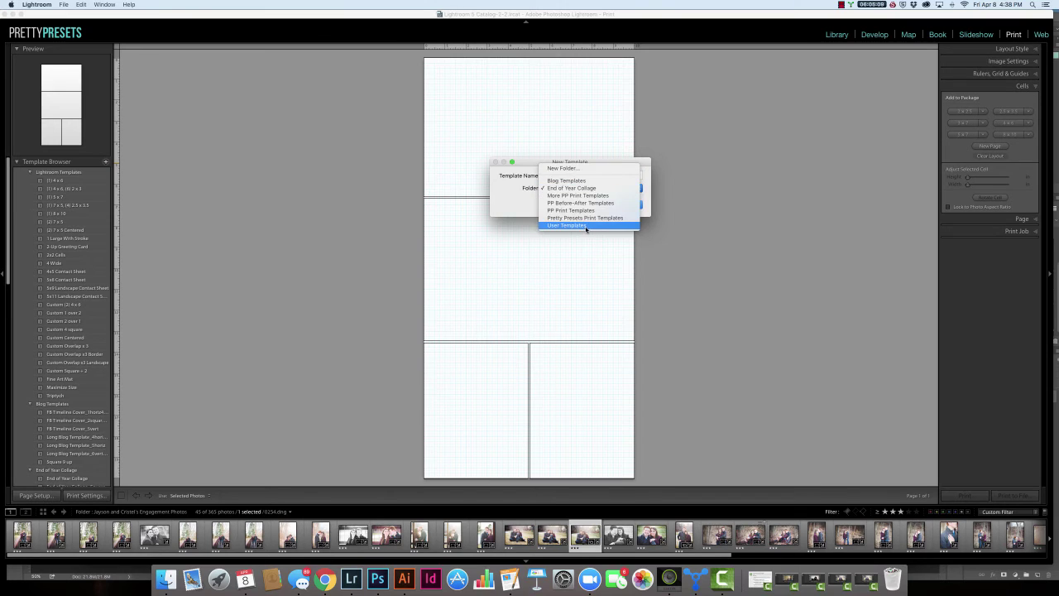
{"action": "left_click", "coordinate": [588, 226]}
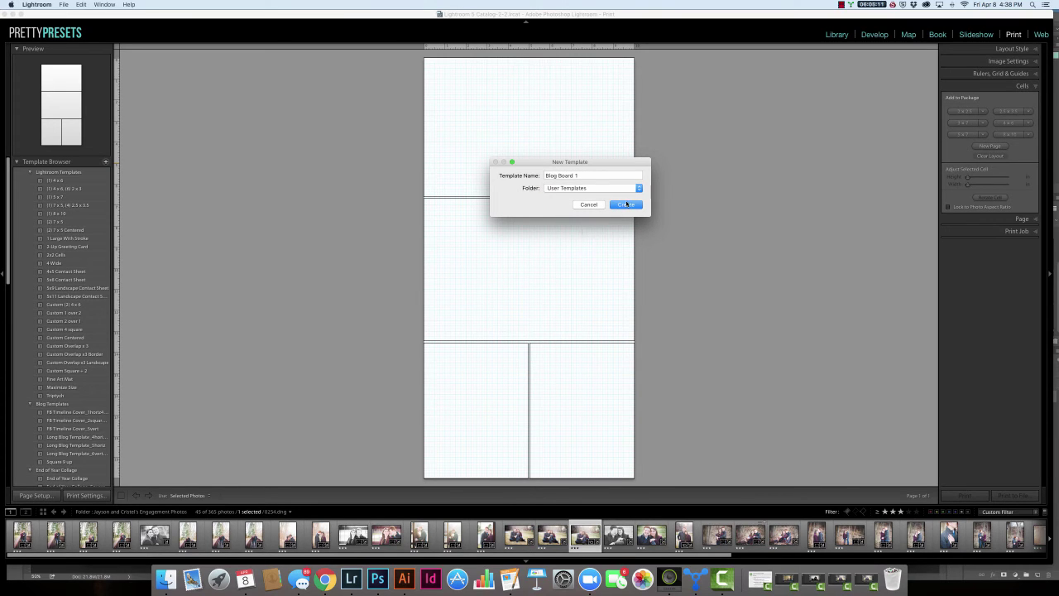
{"action": "left_click", "coordinate": [627, 204]}
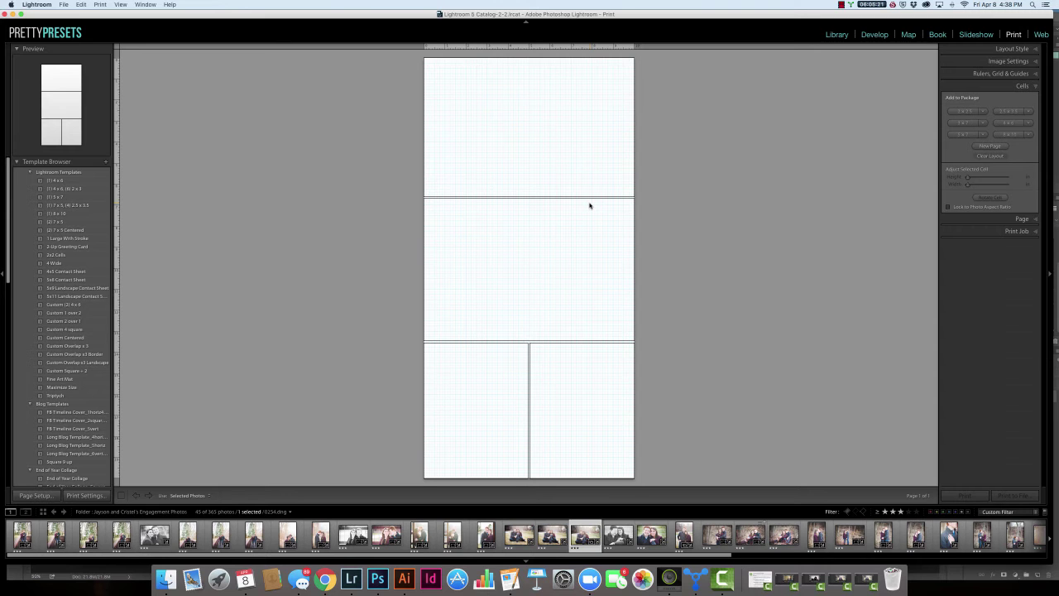
{"action": "scroll", "coordinate": [66, 331], "scroll_direction": "down", "scroll_amount": 10}
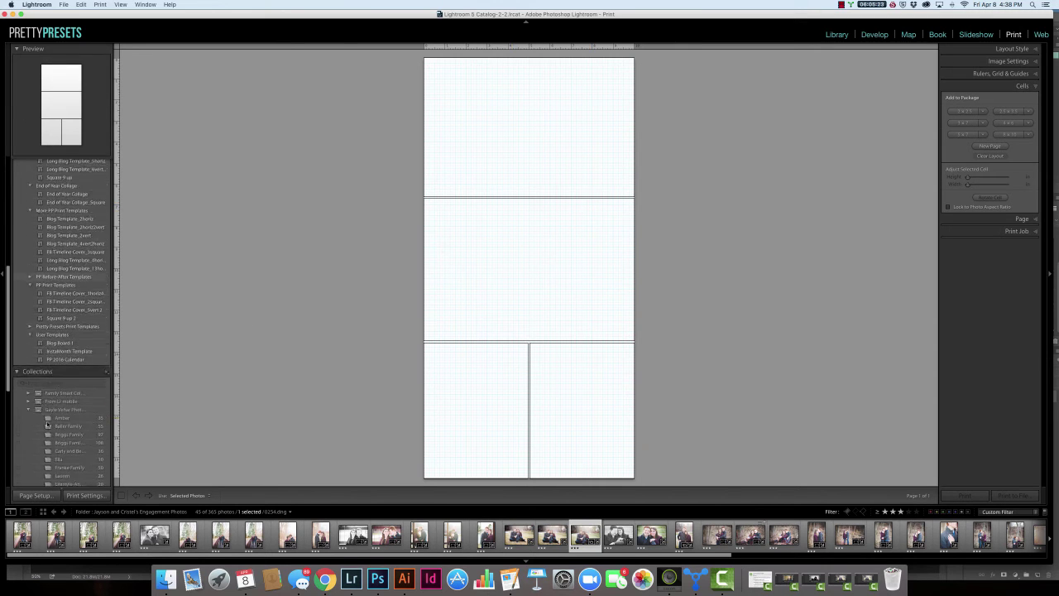
{"action": "scroll", "coordinate": [69, 336], "scroll_direction": "down", "scroll_amount": 1}
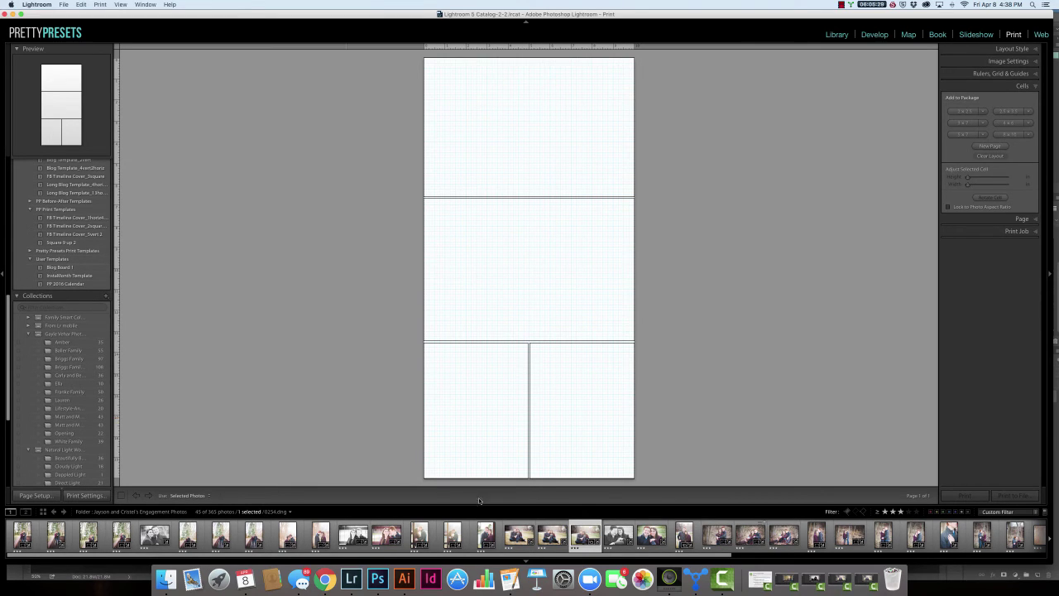
- Fill the top cell with the seated couple photo, the middle with the close-up, and the bottom two with the bridge and standing portraits
{"action": "left_click_drag", "start_coordinate": [584, 536], "coordinate": [536, 96]}
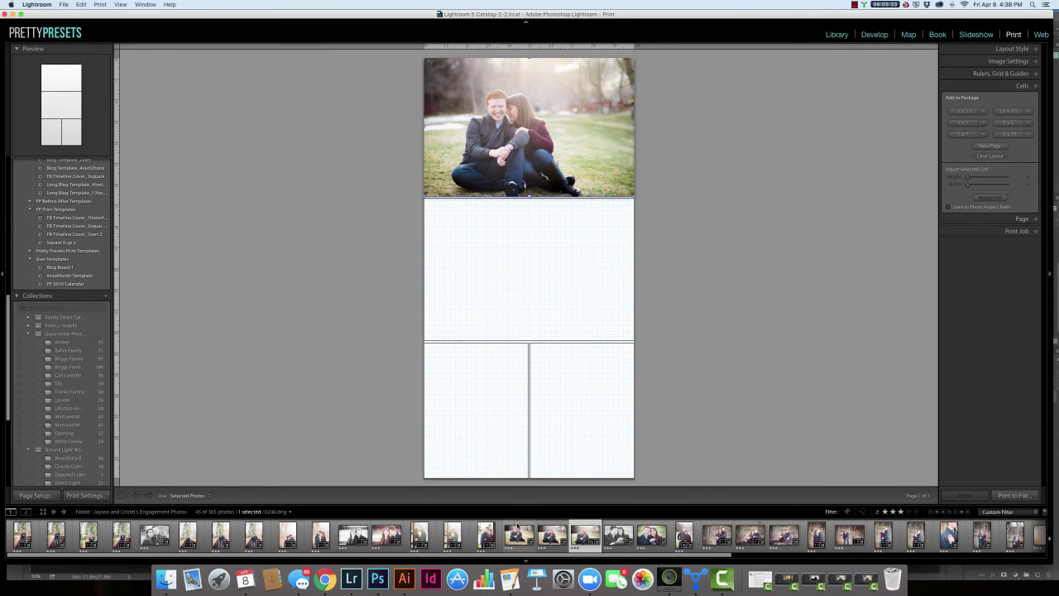
{"action": "left_click_drag", "start_coordinate": [651, 536], "coordinate": [539, 247]}
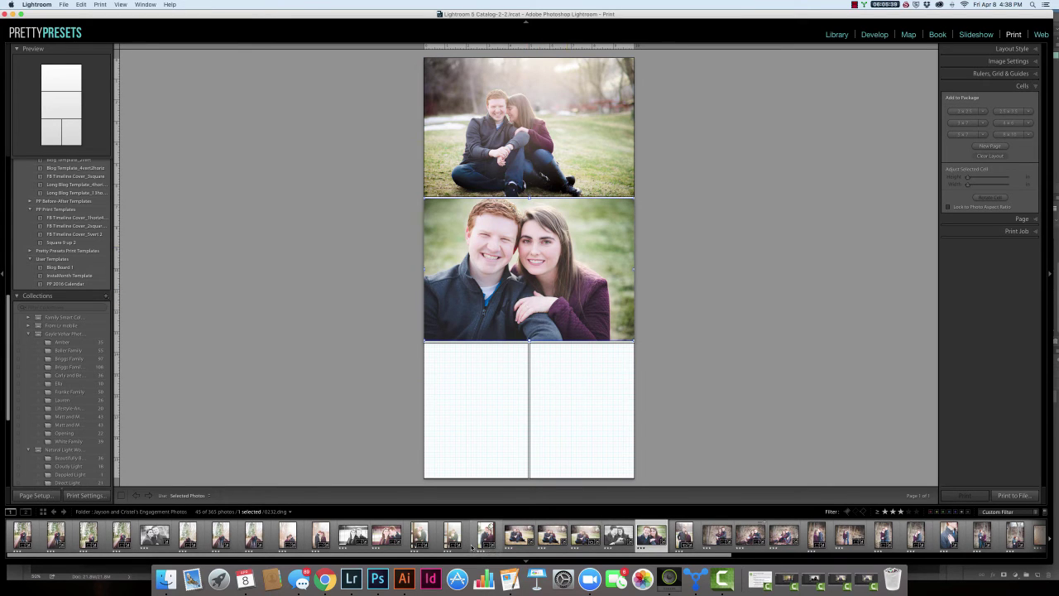
{"action": "scroll", "coordinate": [472, 536], "scroll_direction": "down", "scroll_amount": 5}
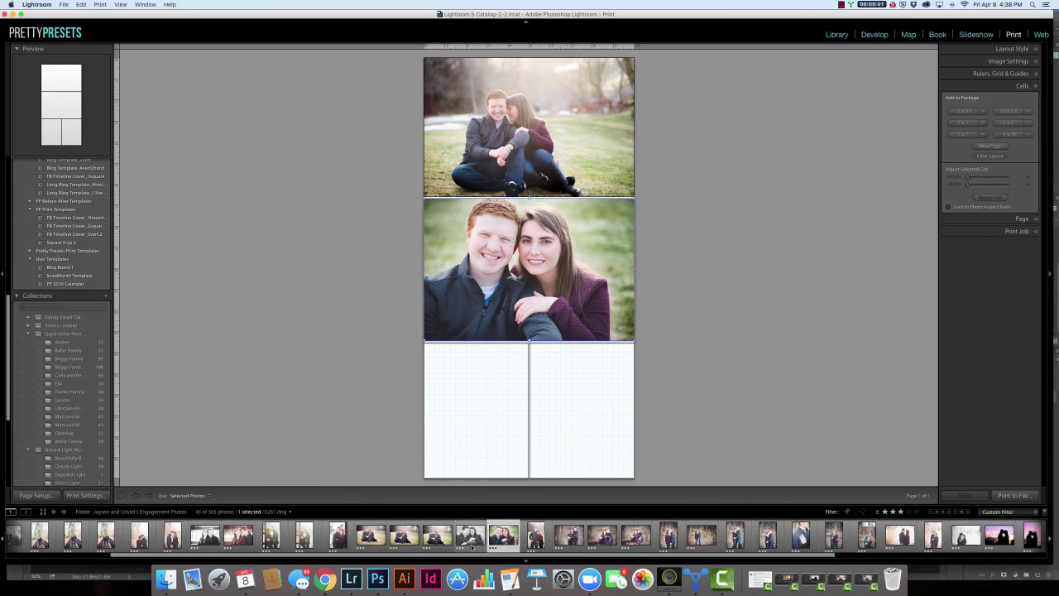
{"action": "scroll", "coordinate": [472, 537], "scroll_direction": "up", "scroll_amount": 5}
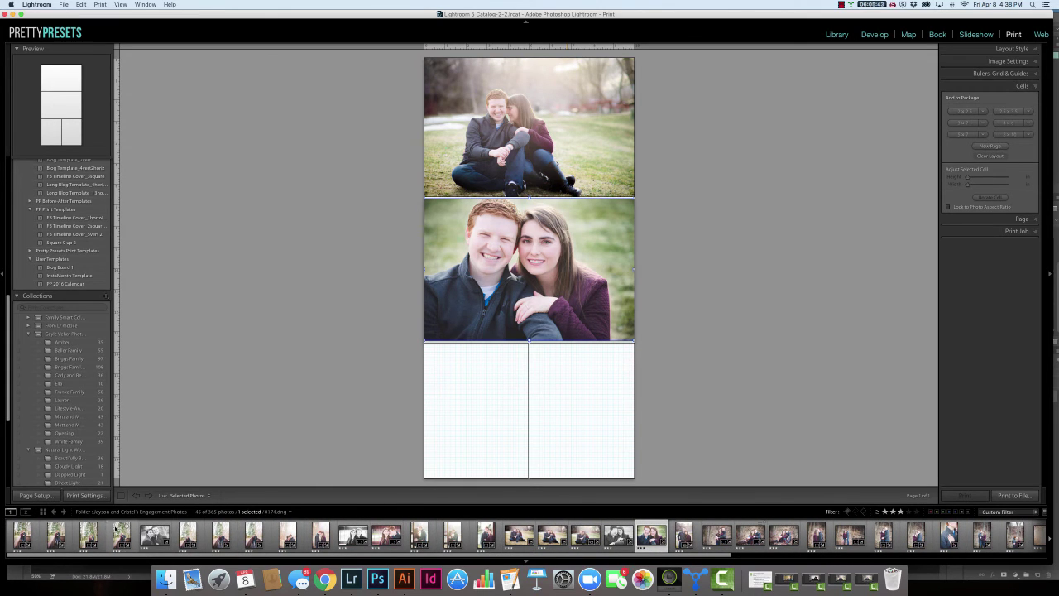
{"action": "left_click_drag", "start_coordinate": [122, 536], "coordinate": [489, 418]}
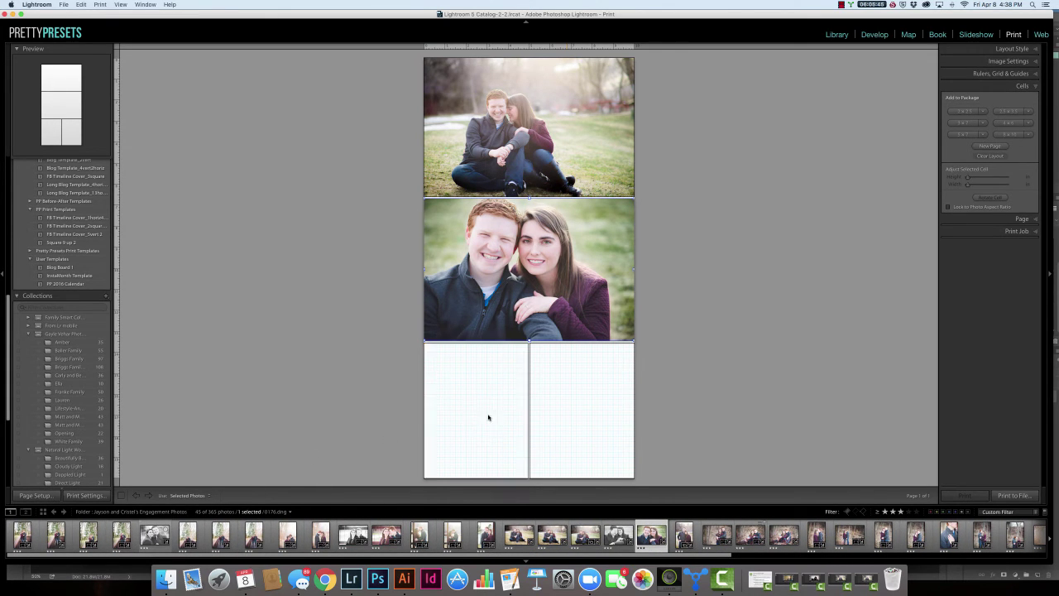
{"action": "left_click_drag", "start_coordinate": [685, 537], "coordinate": [580, 406]}
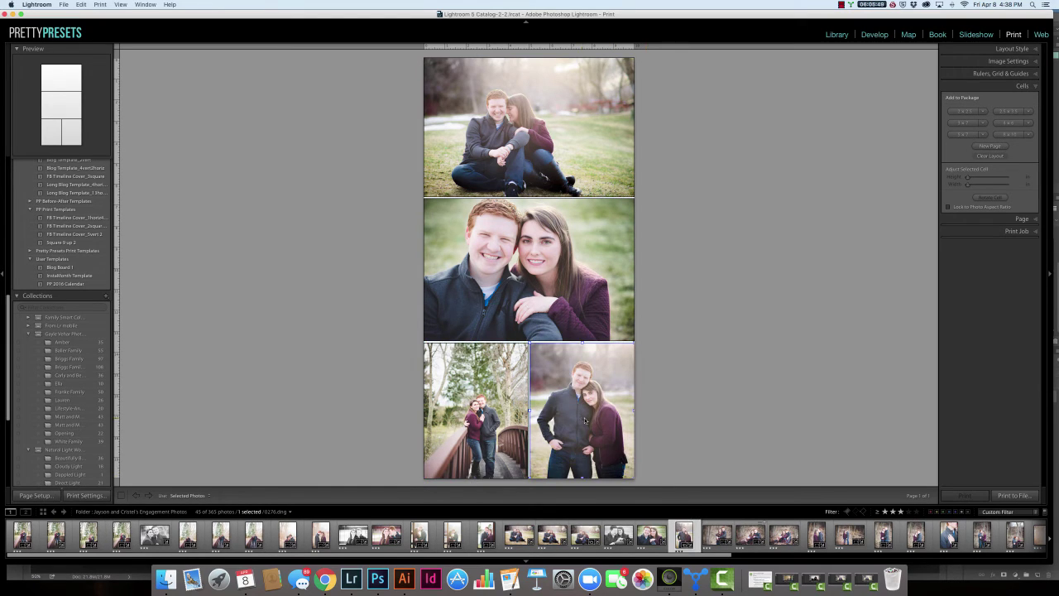
{"action": "left_click", "coordinate": [729, 402]}
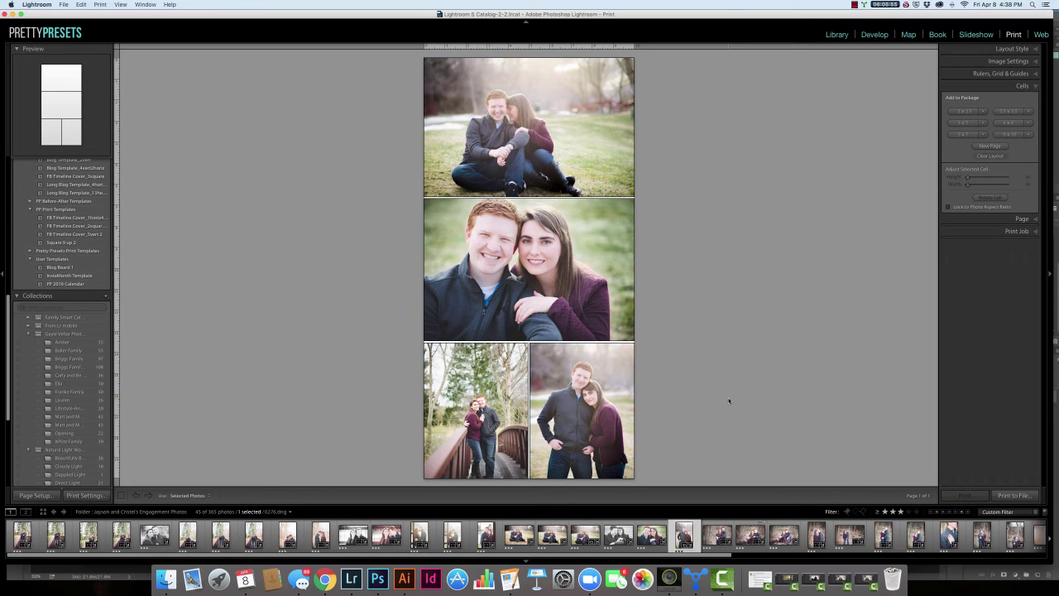
- Export the finished collage to a file named Blog Board 1 in the 2016 folder
{"action": "left_click", "coordinate": [1022, 497]}
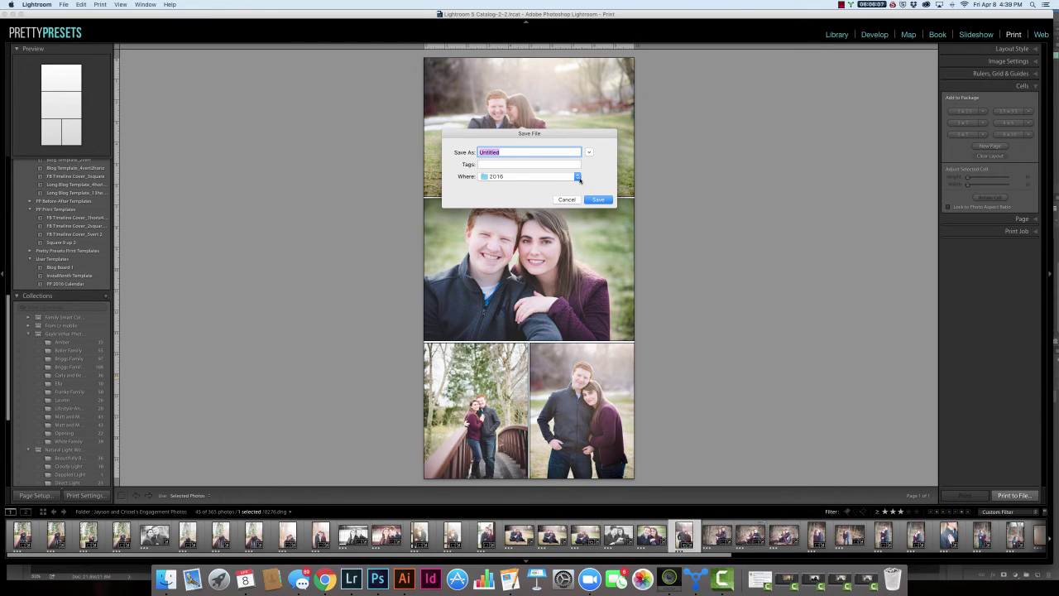
{"action": "left_click", "coordinate": [508, 182]}
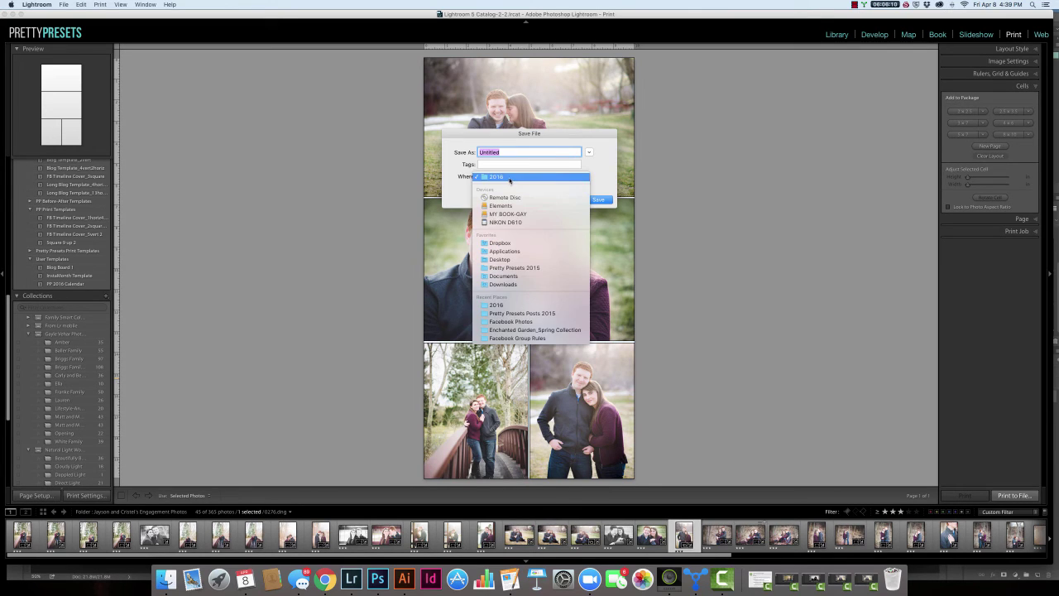
{"action": "left_click", "coordinate": [607, 180]}
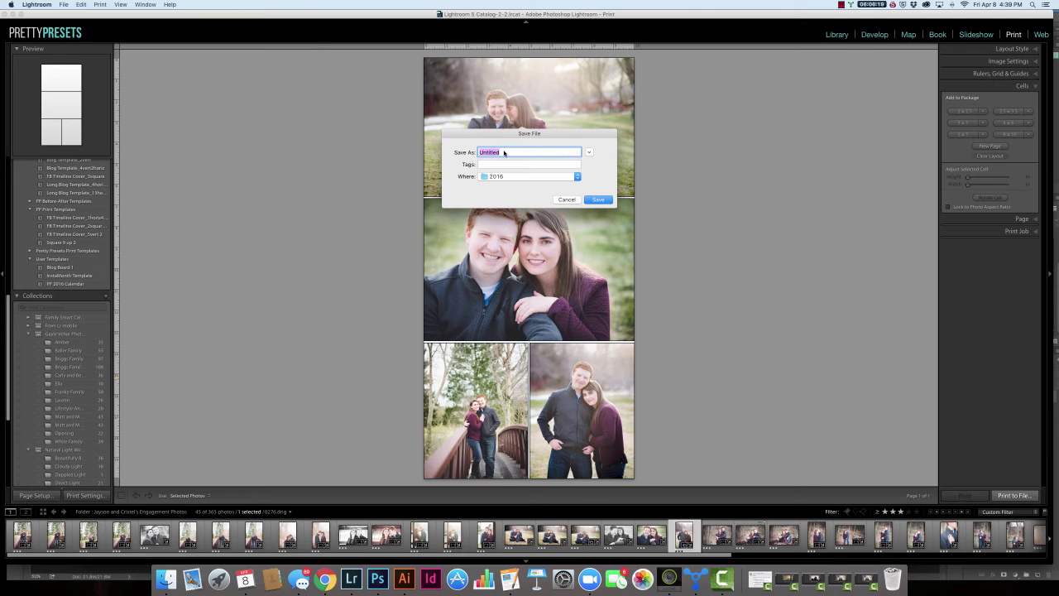
{"action": "type", "text": "Blog Board 1"}
{"action": "left_click", "coordinate": [603, 200]}
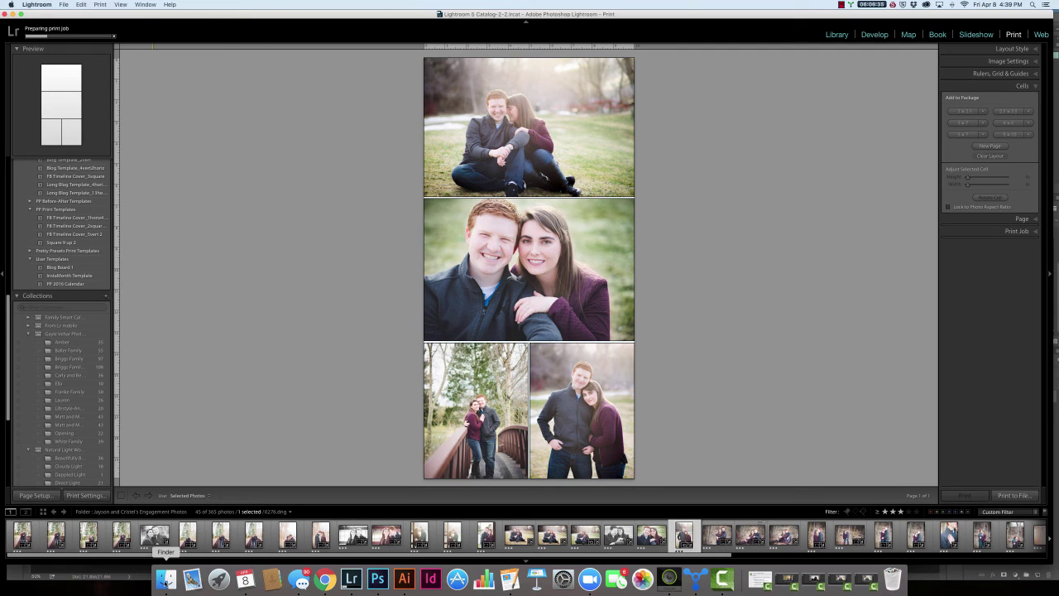
- Switch to Finder and locate the exported Blog Board 1.jpg in the 2016 folder
{"action": "left_click", "coordinate": [166, 582]}
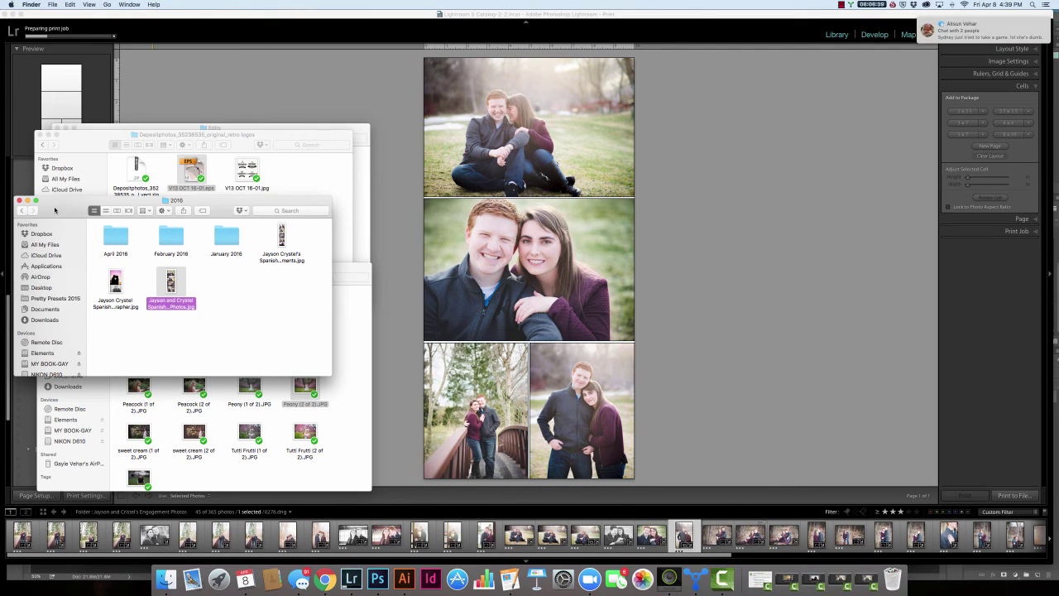
{"action": "left_click_drag", "start_coordinate": [55, 210], "coordinate": [167, 162]}
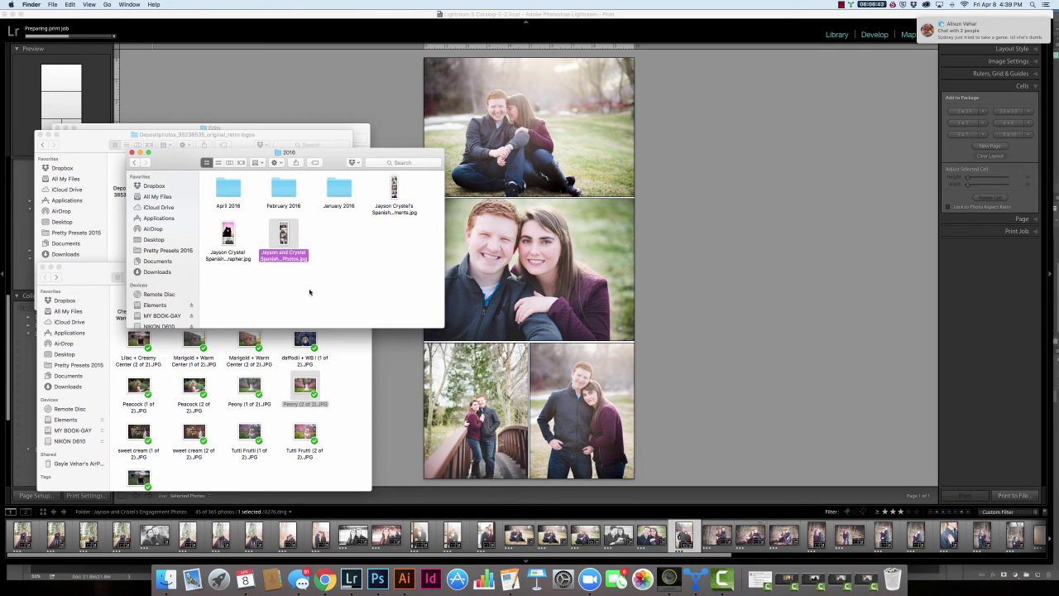
{"action": "scroll", "coordinate": [312, 292], "scroll_direction": "down", "scroll_amount": 1}
{"action": "scroll", "coordinate": [312, 293], "scroll_direction": "up", "scroll_amount": 1}
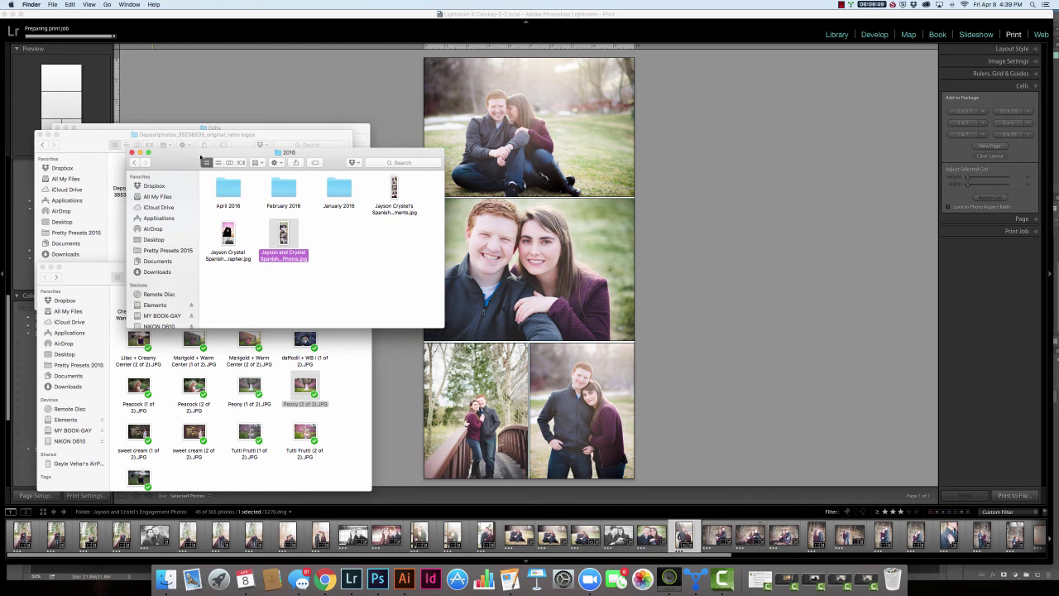
{"action": "left_click", "coordinate": [339, 236]}
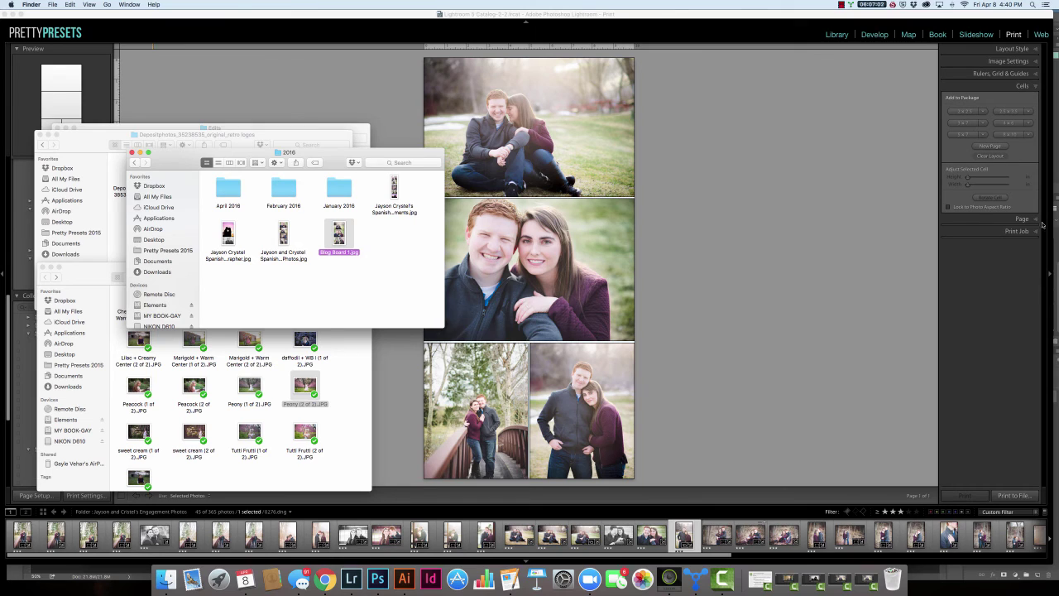
- Return to Lightroom and set the print job's custom file dimensions to 10 x 10 in
{"action": "left_click", "coordinate": [1023, 242]}
{"action": "left_click", "coordinate": [1036, 219]}
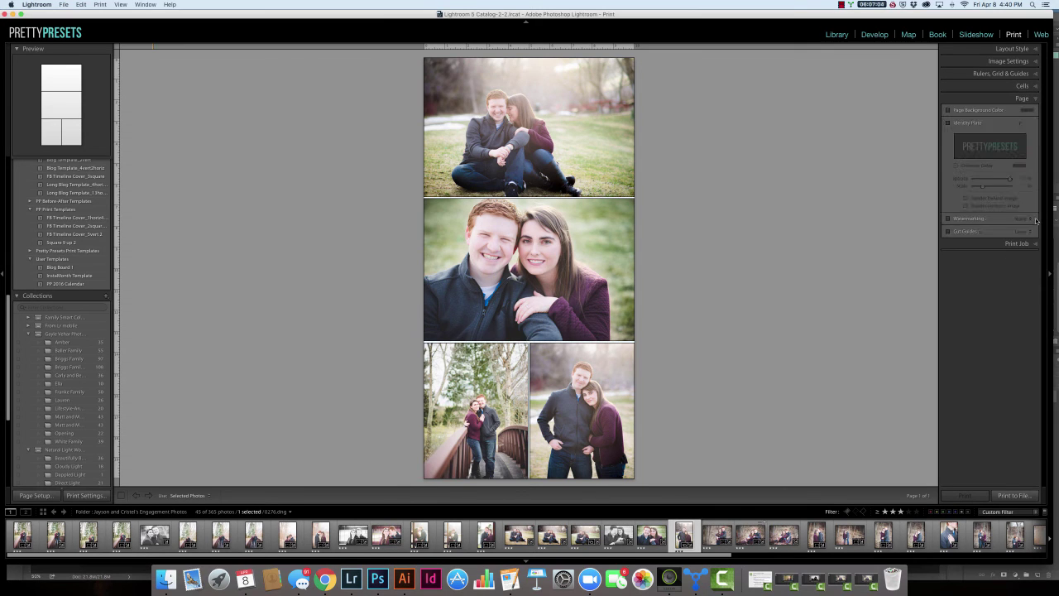
{"action": "left_click", "coordinate": [1035, 243]}
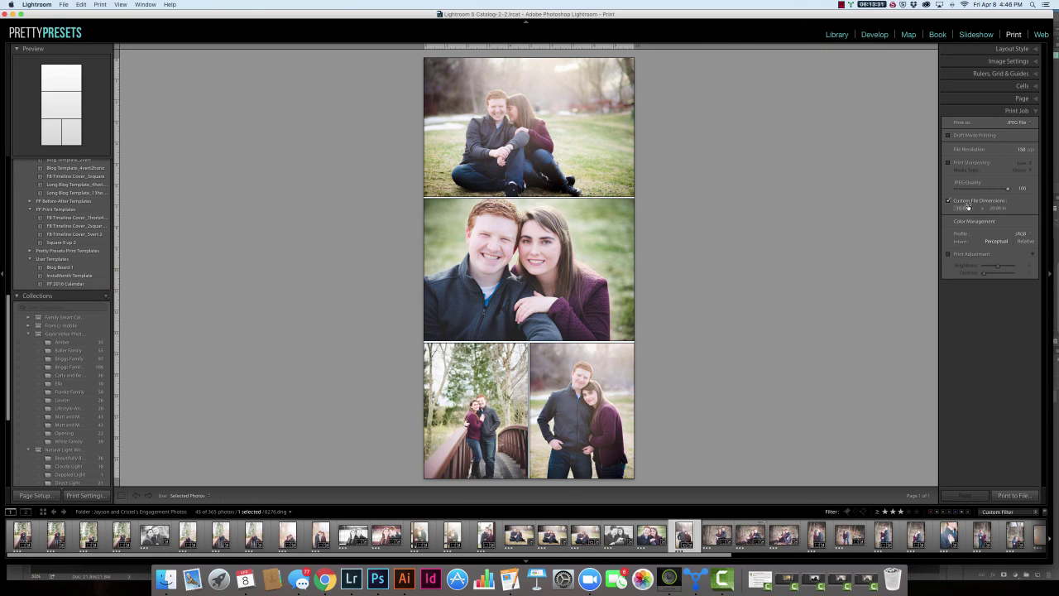
{"action": "left_click_drag", "start_coordinate": [959, 213], "coordinate": [959, 213]}
{"action": "left_click", "coordinate": [995, 210]}
{"action": "type", "text": "10"}
{"action": "key", "text": "Tab"}
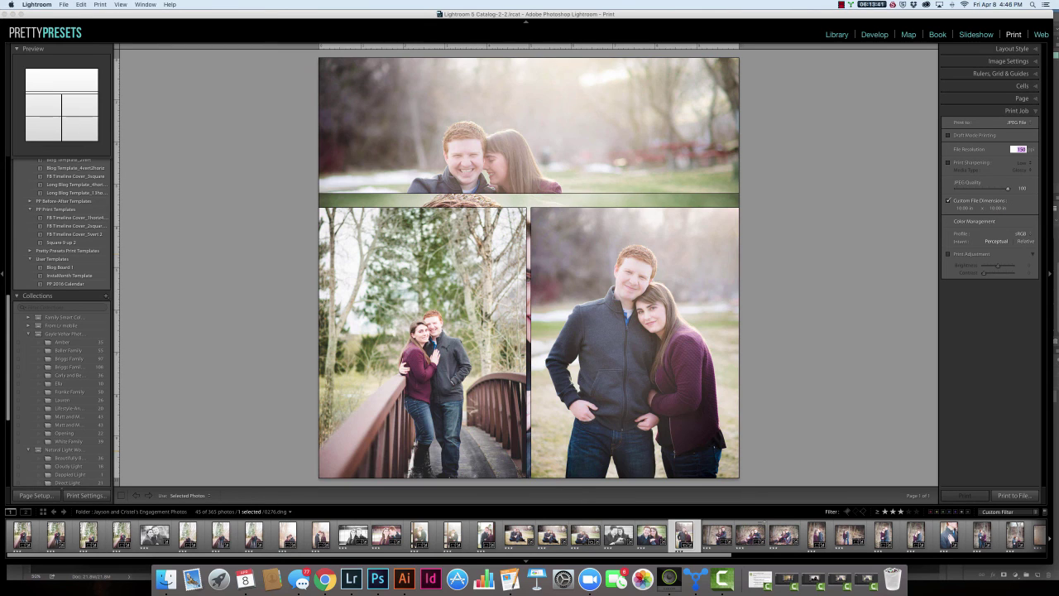
- Delete the two half-width photo cells at the bottom of the square page
{"action": "left_click", "coordinate": [697, 251]}
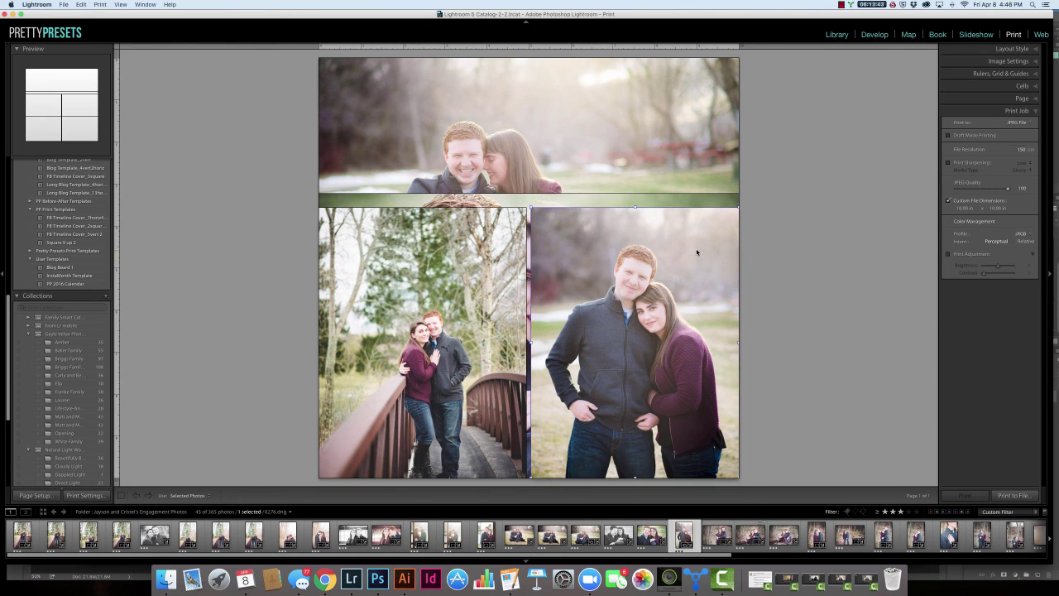
{"action": "key", "text": "Delete"}
{"action": "left_click", "coordinate": [506, 253]}
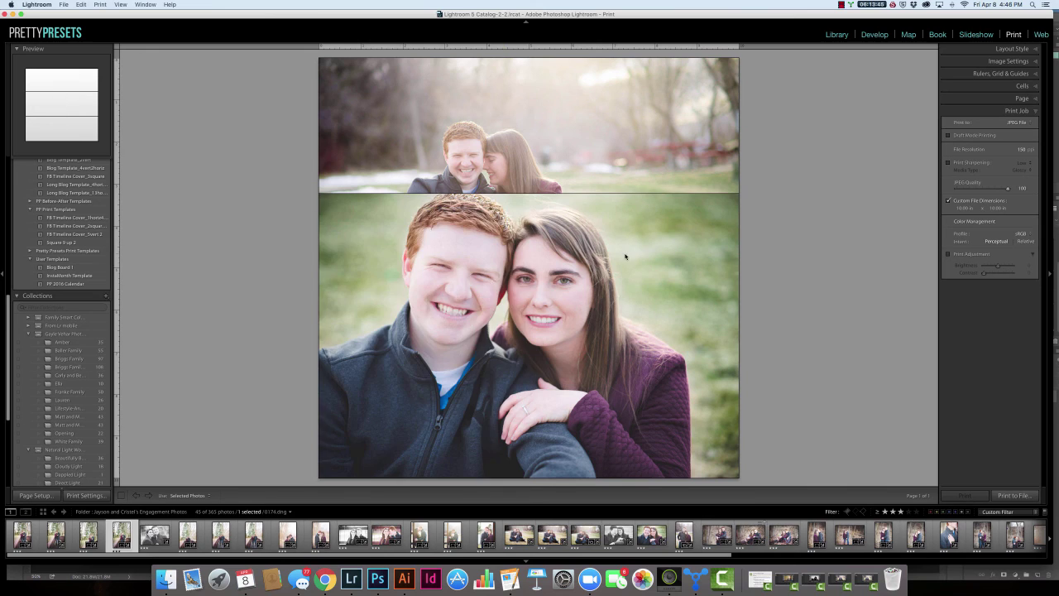
- Delete the overlapping lower photo cells and shrink the remaining couple photo's cell to about 4.14 in high by 5.56 in wide
{"action": "key", "text": "Delete"}
{"action": "key", "text": "Delete"}
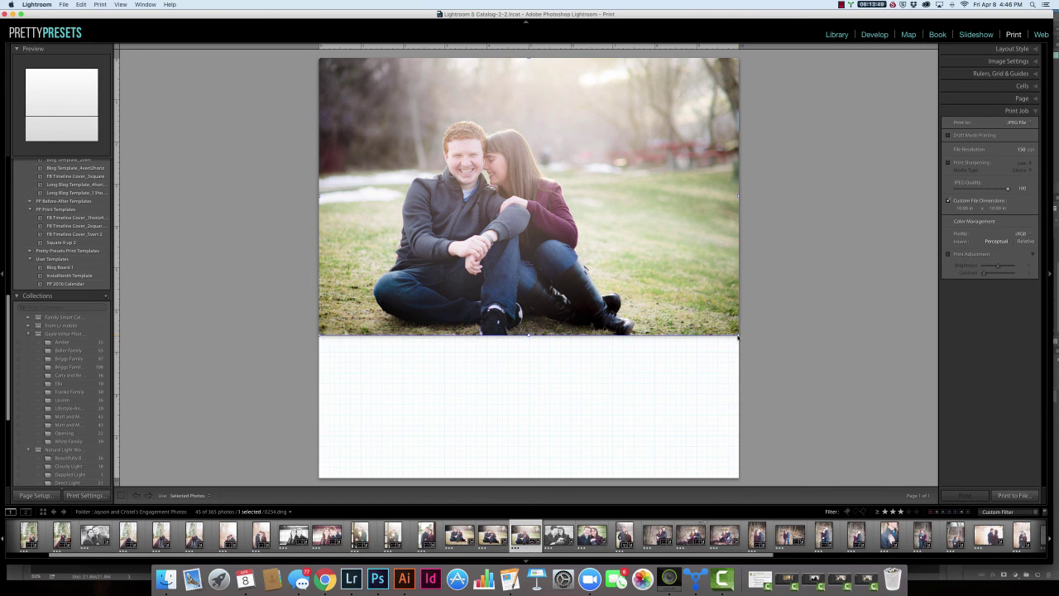
{"action": "left_click", "coordinate": [666, 330]}
{"action": "left_click_drag", "start_coordinate": [536, 317], "coordinate": [672, 248]}
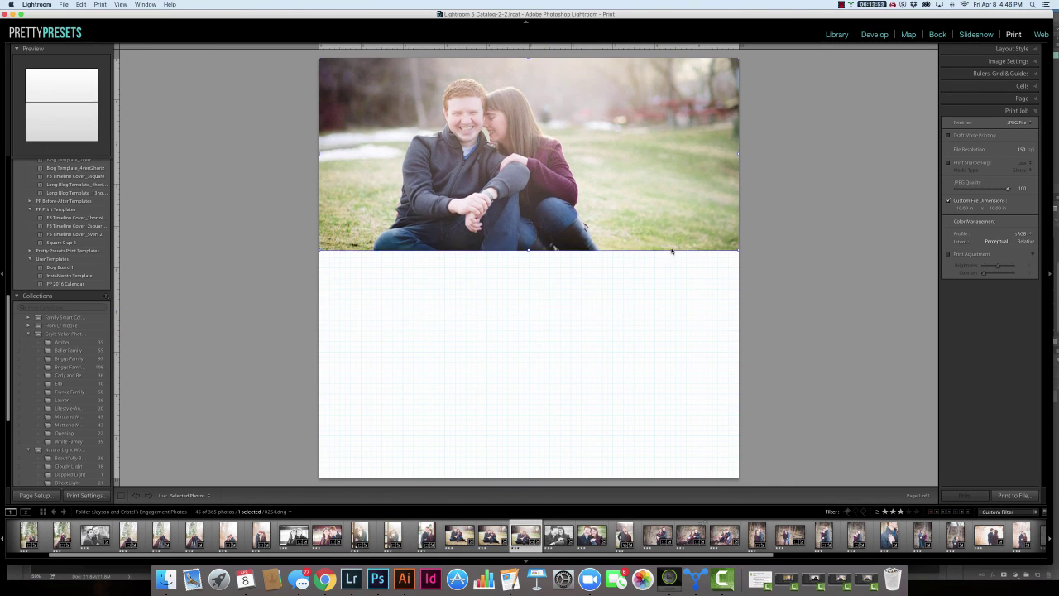
{"action": "left_click_drag", "start_coordinate": [737, 248], "coordinate": [552, 232]}
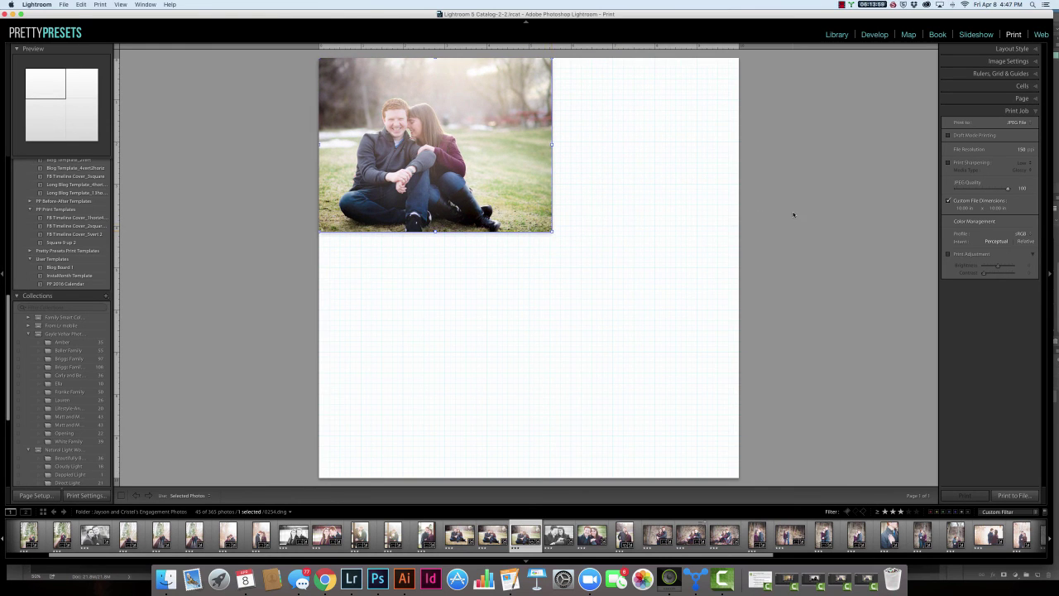
- Add an empty 2.5 x 3.5 cell and an empty 3 x 7 cell to the package
{"action": "left_click", "coordinate": [1034, 88]}
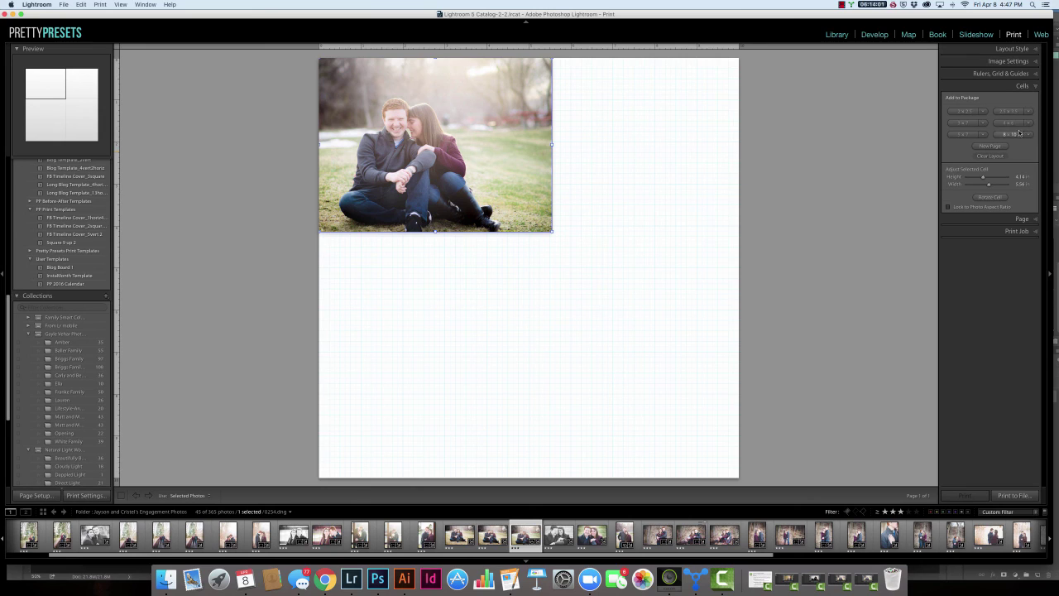
{"action": "left_click", "coordinate": [1012, 112]}
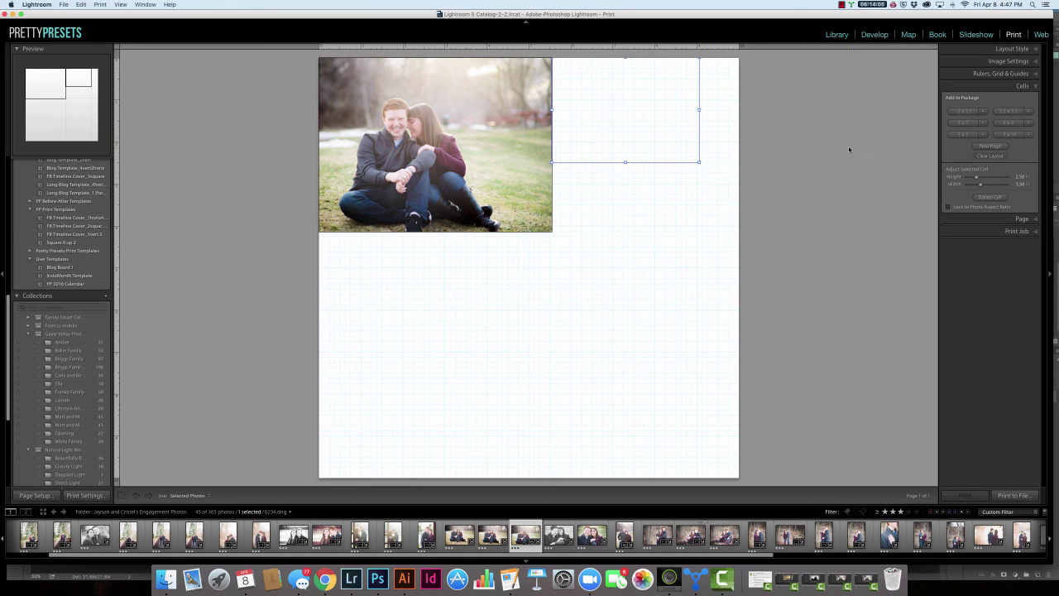
{"action": "left_click", "coordinate": [969, 123]}
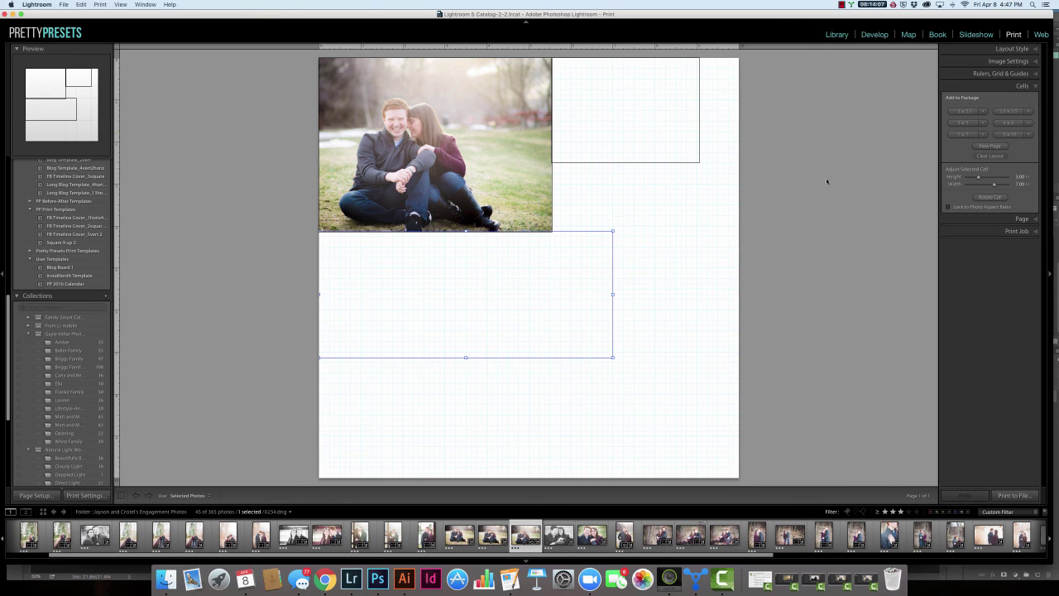
- Stretch the empty cell beside the photo to about 4.14 in high, nudge the 3 x 7 cell down, and leave a thin gap beside the photo
{"action": "left_click", "coordinate": [638, 161]}
{"action": "left_click_drag", "start_coordinate": [627, 161], "coordinate": [621, 229]}
{"action": "left_click_drag", "start_coordinate": [546, 256], "coordinate": [546, 254]}
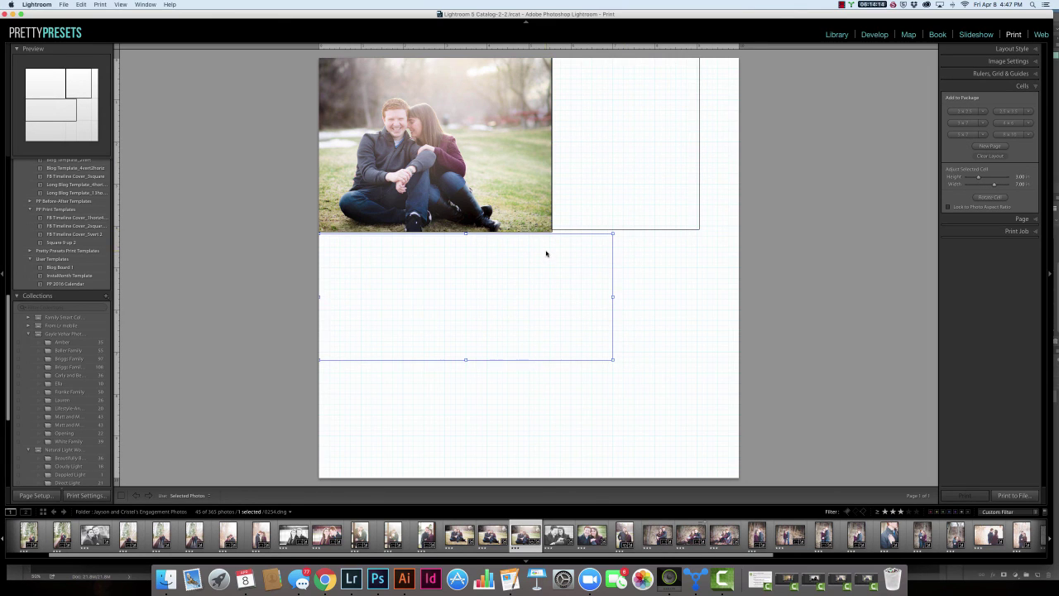
{"action": "left_click", "coordinate": [627, 189]}
{"action": "left_click_drag", "start_coordinate": [625, 231], "coordinate": [625, 232]}
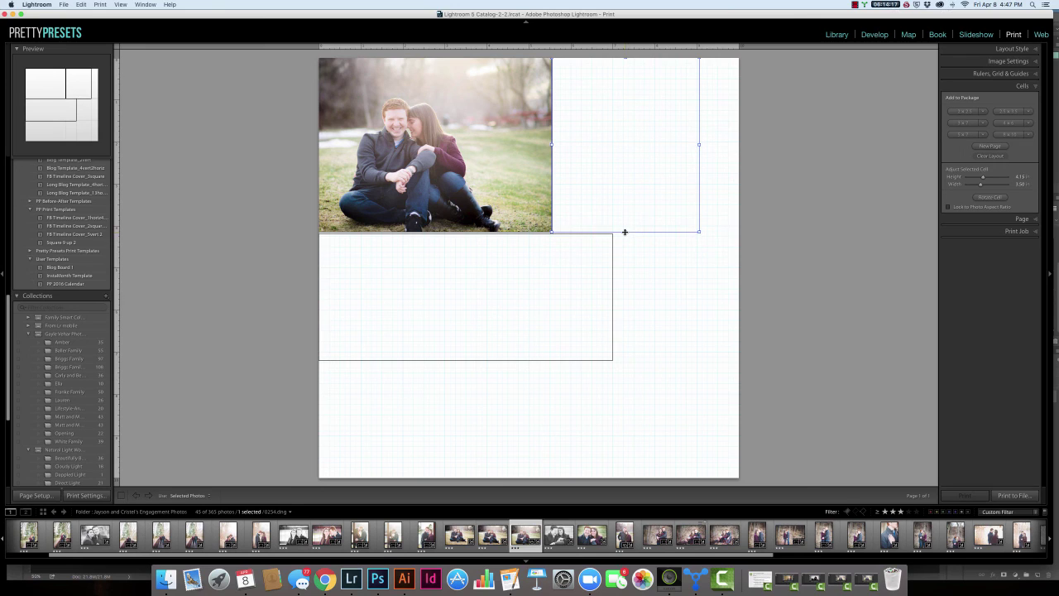
{"action": "left_click_drag", "start_coordinate": [552, 145], "coordinate": [553, 145]}
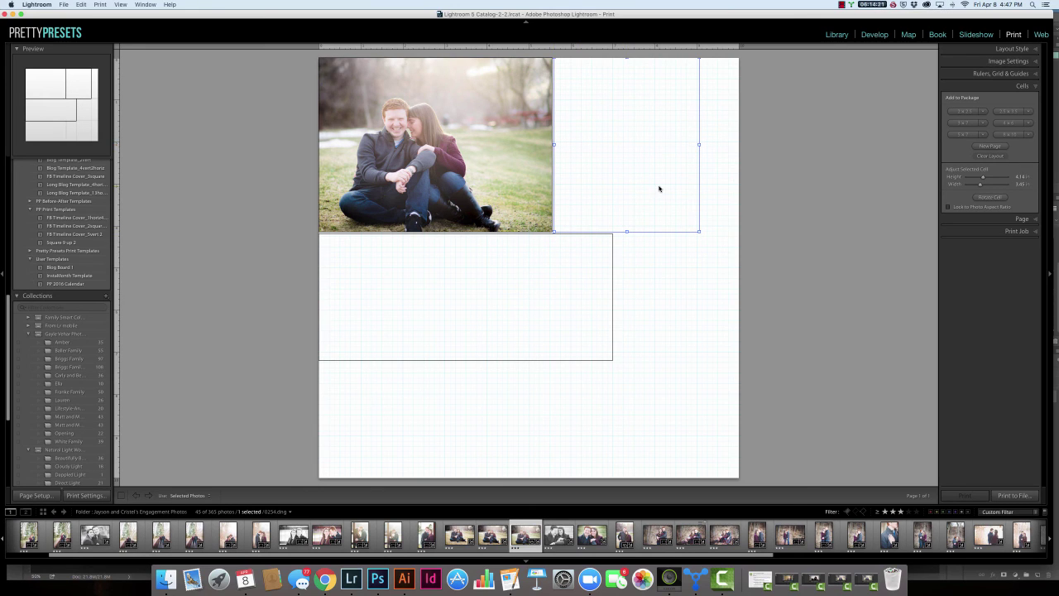
- Browse the saved print templates for collage layouts
{"action": "scroll", "coordinate": [66, 314], "scroll_direction": "up", "scroll_amount": 10}
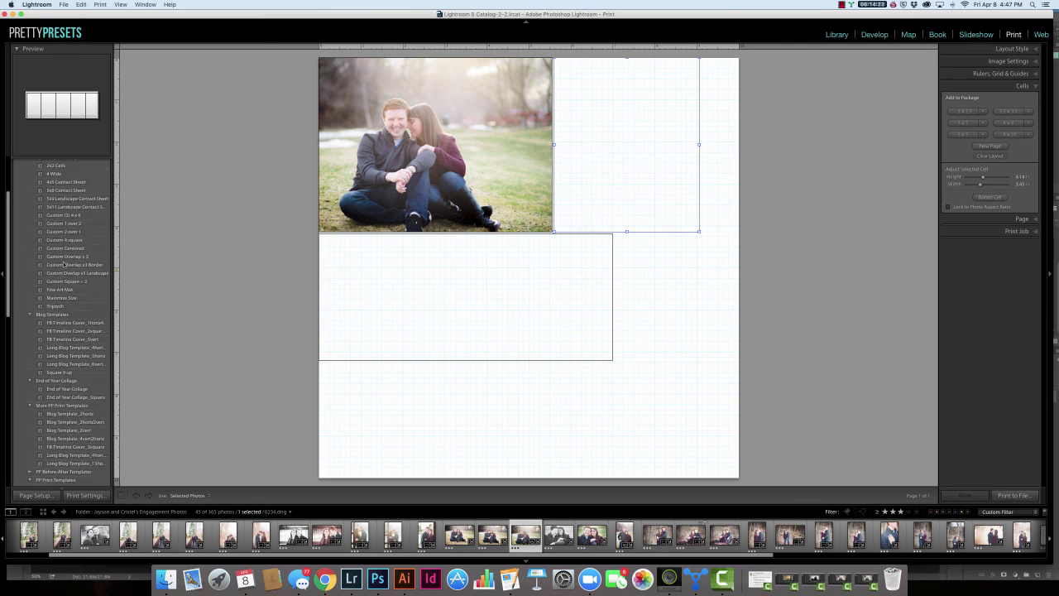